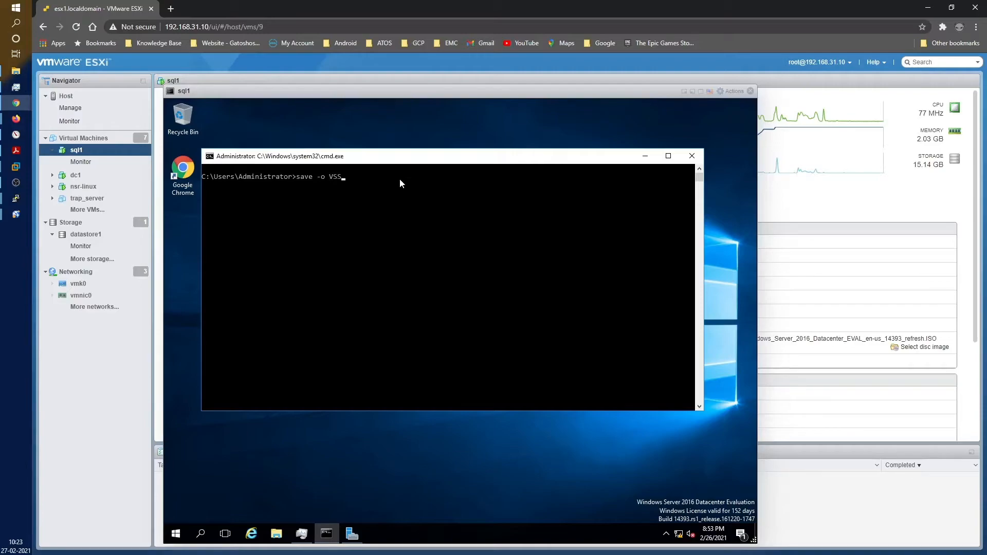
Run save -o VSS:LCV=yes at the command prompt on sql1 to list its critical volumes.
text(:LV)
key(BackSpace)
text(CV=yes)
key(Return)
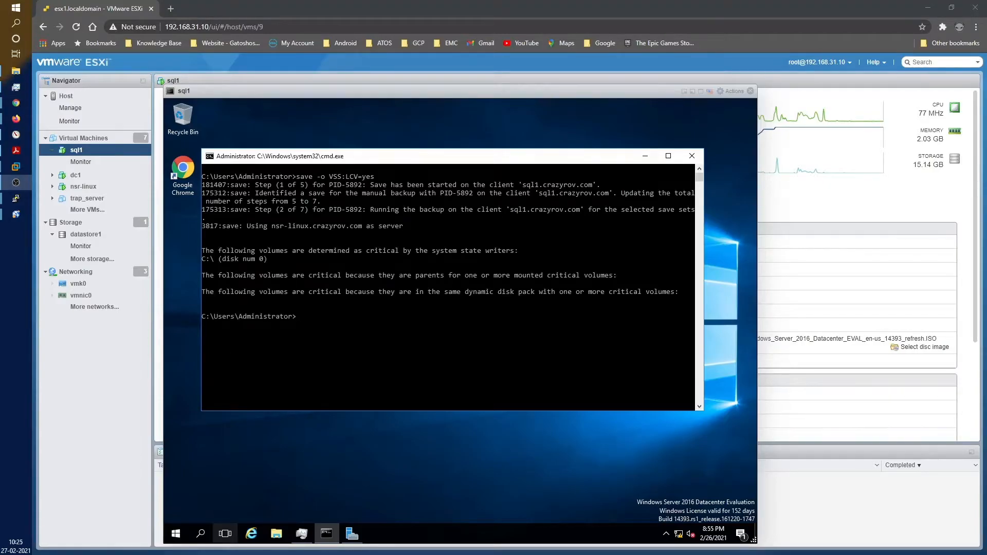
View the drives of sql1 under This PC in File Explorer and minimize the window.
click(279, 536)
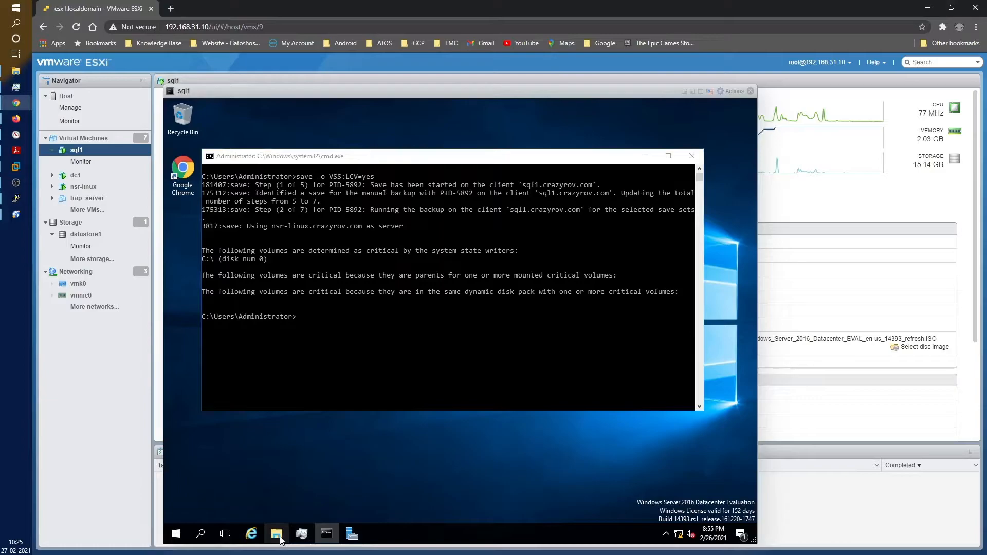
click(279, 537)
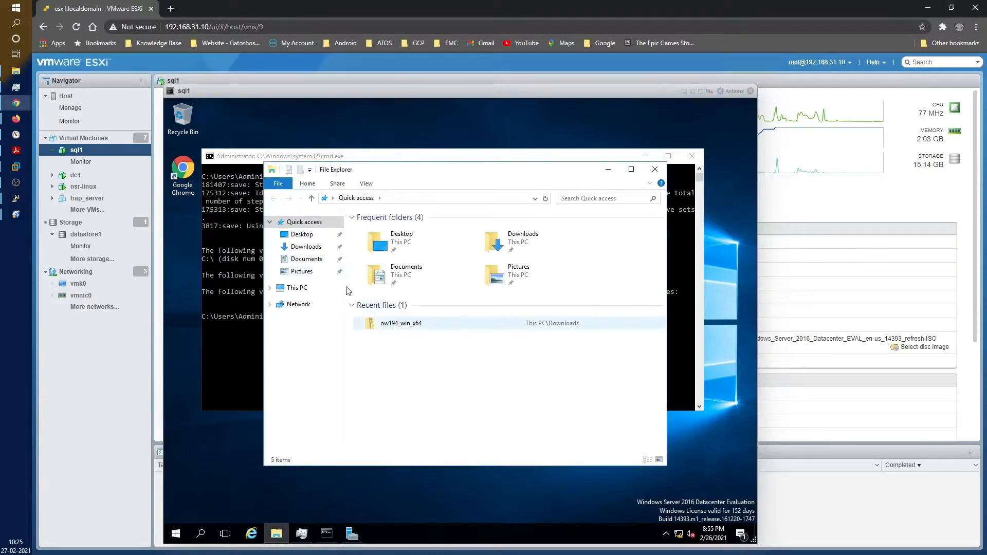
click(300, 287)
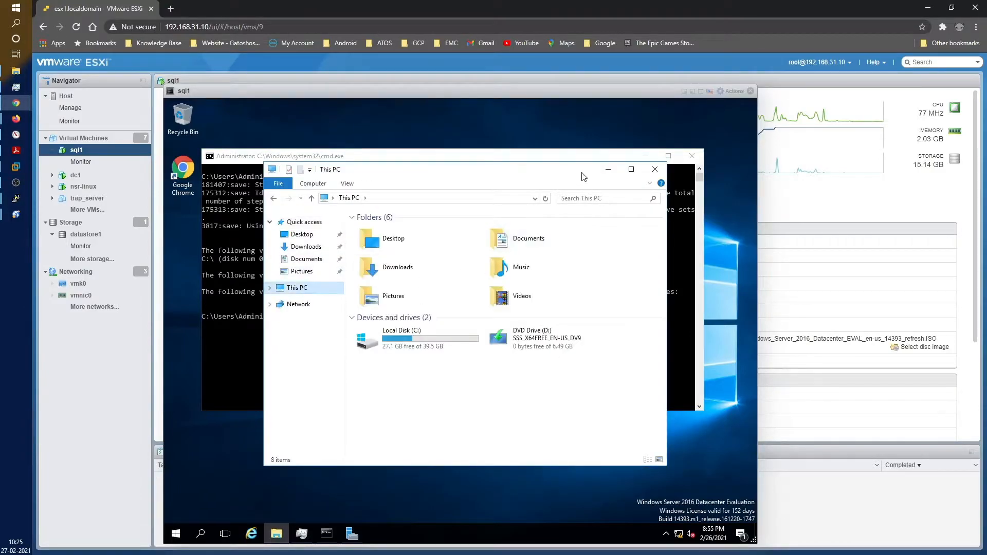
click(608, 170)
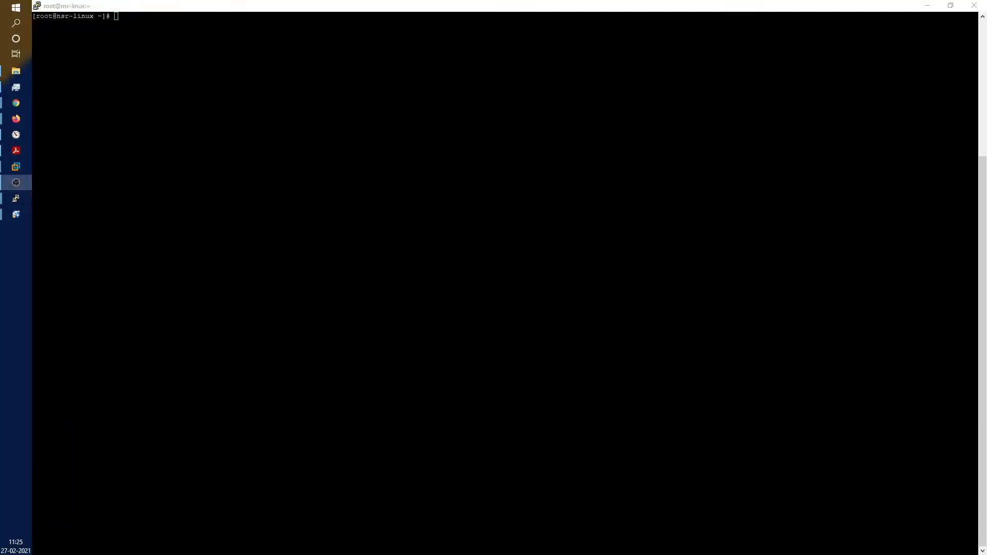
Switch to the nsr-linux terminal and run mminfo -avot -c sql1 to list the client's backups.
key(alt+Tab)
text(mminfo -avo)
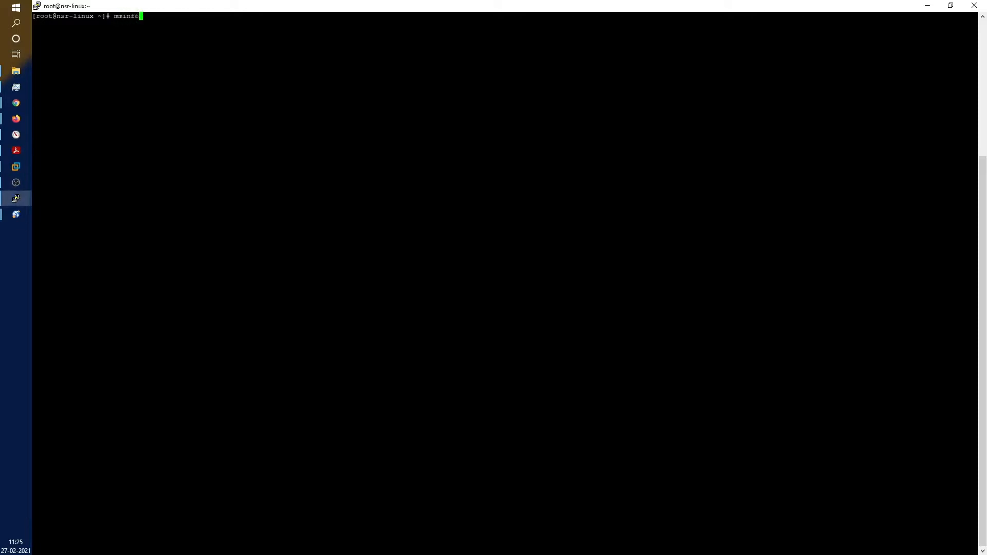
text(t -)
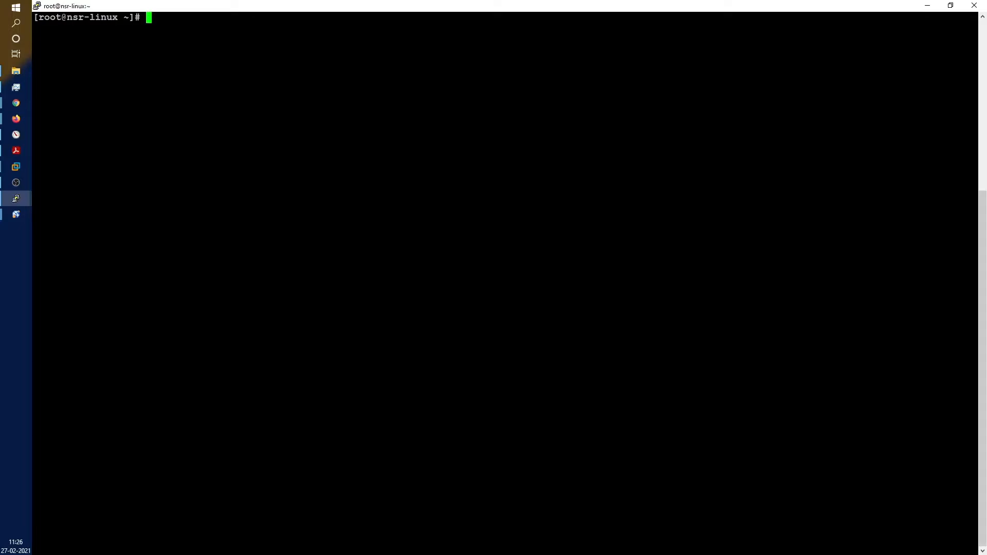
key(Return)
key(Return)
text(mminfo -av)
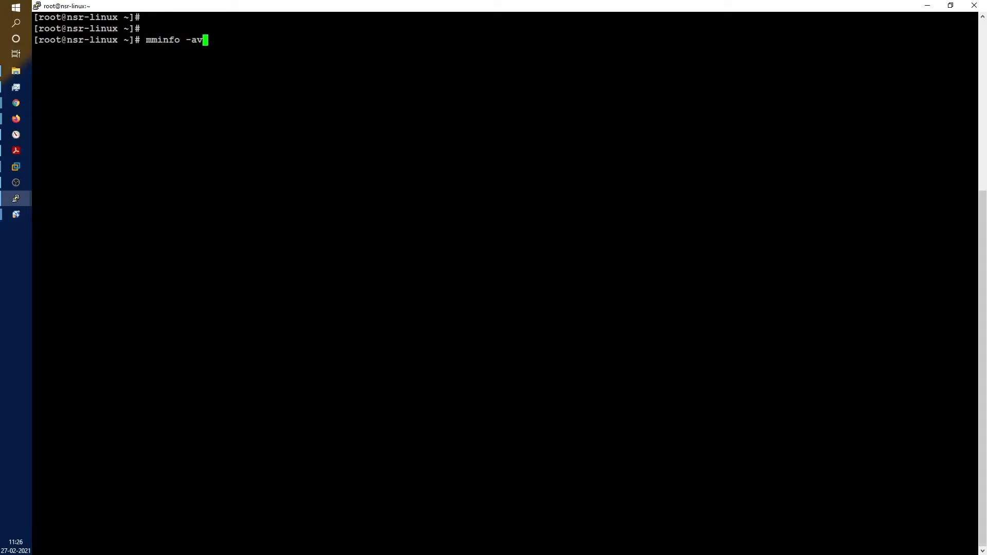
text(ot -c sql1)
key(Return)
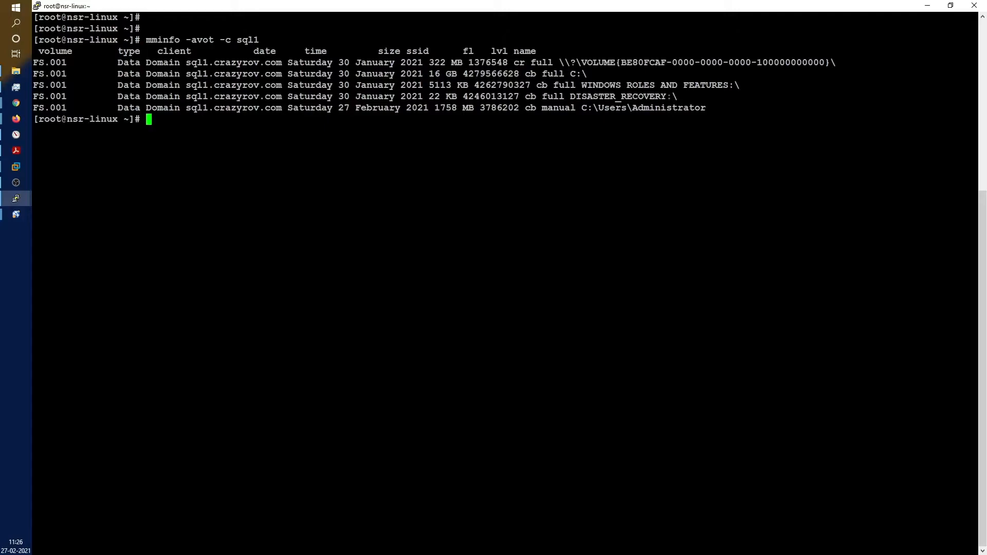
Examine the January save sets of sql1: the VOLUME entry, C:\, WINDOWS ROLES AND FEATURES and DISASTER_RECOVERY.
drag(679, 97, 35, 51)
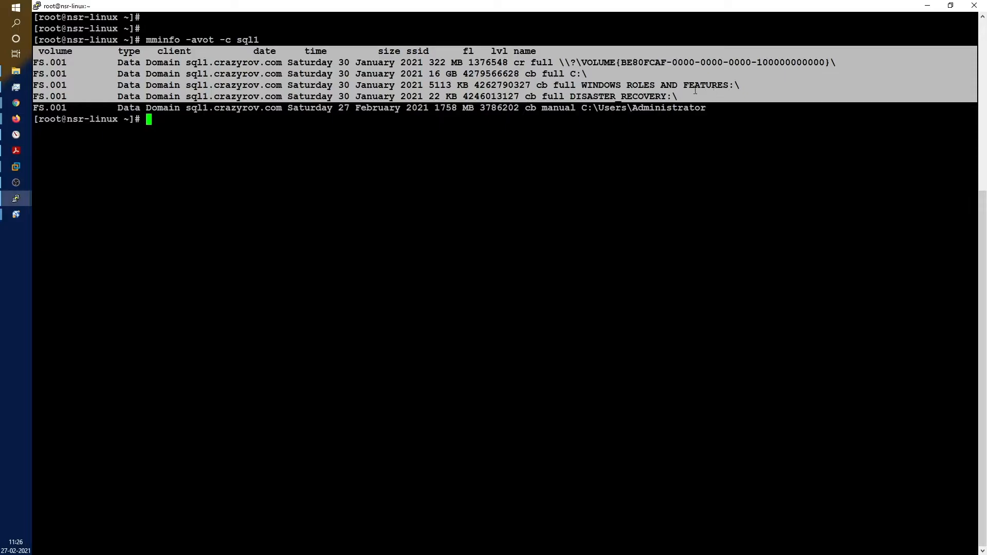
click(665, 84)
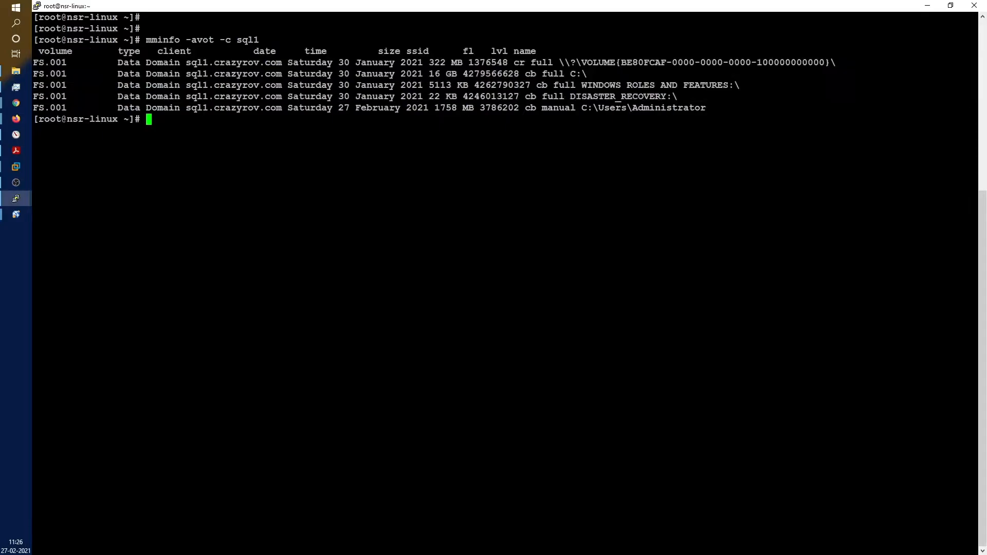
triple_click(568, 74)
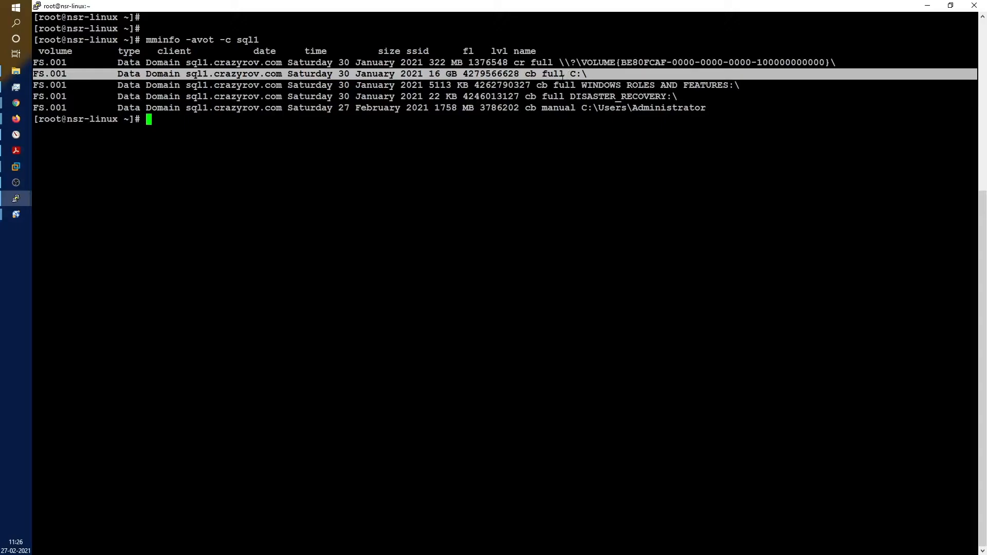
drag(581, 85, 732, 86)
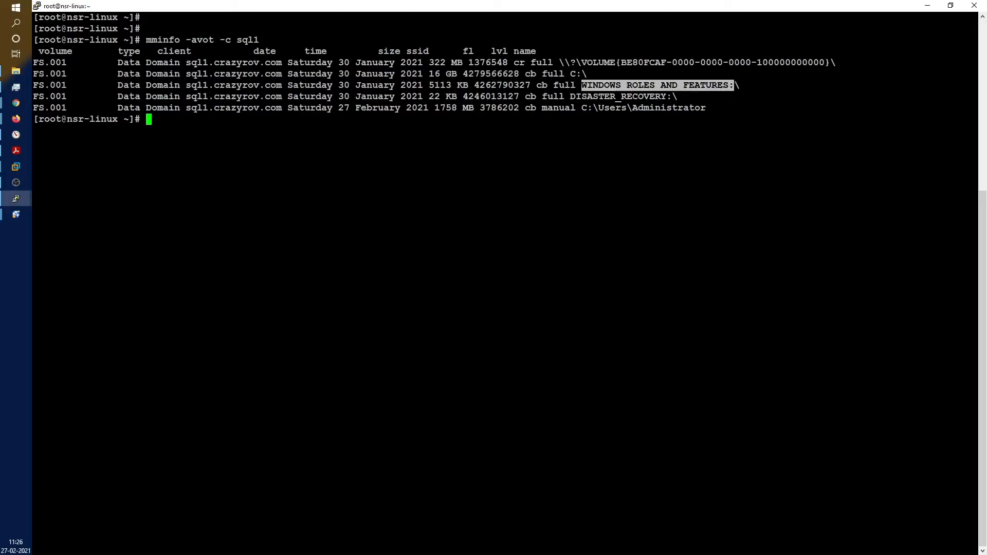
double_click(718, 62)
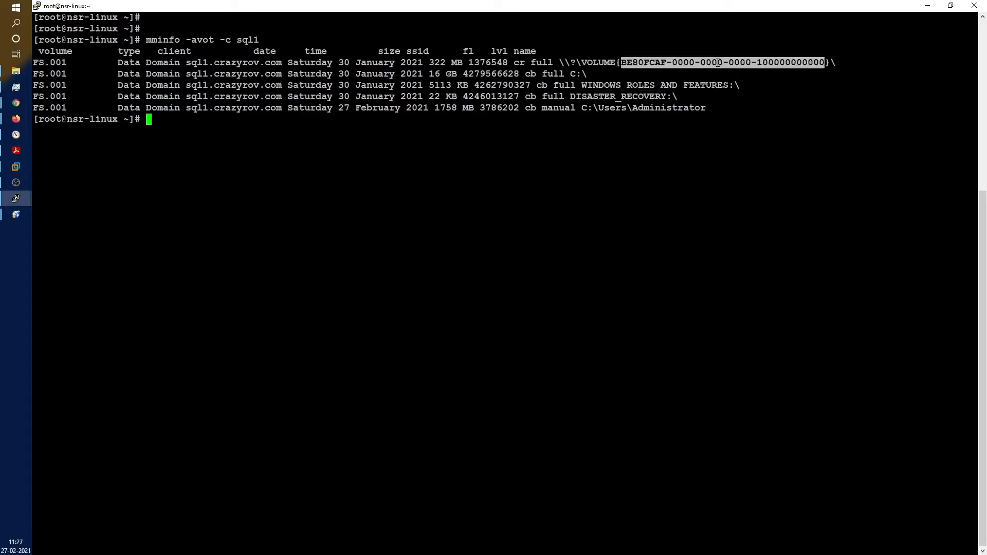
double_click(660, 96)
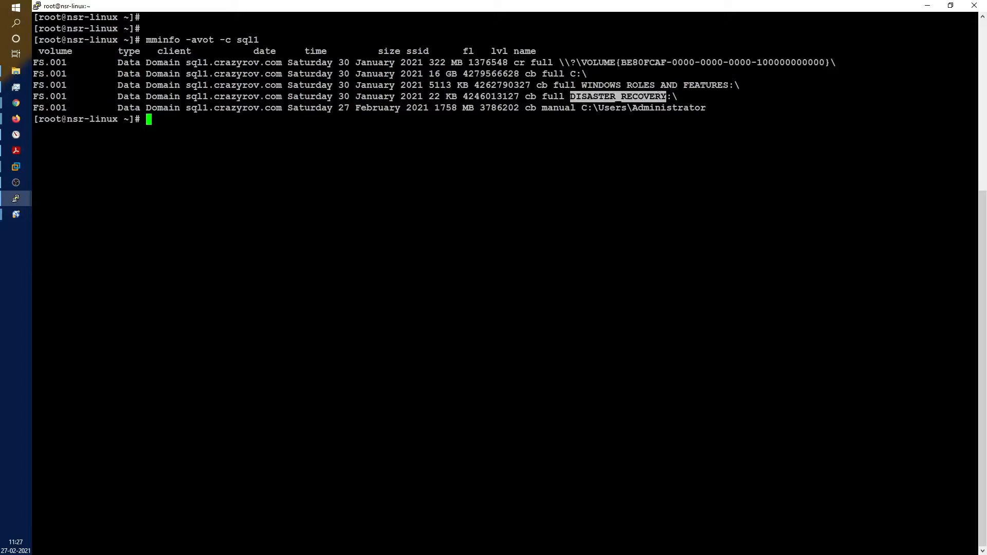
drag(681, 96, 260, 40)
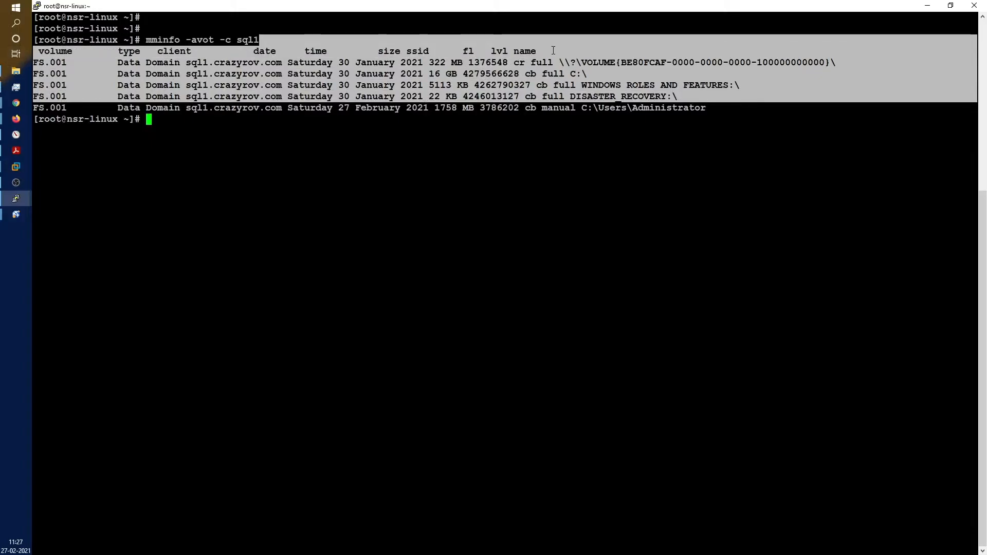
click(531, 73)
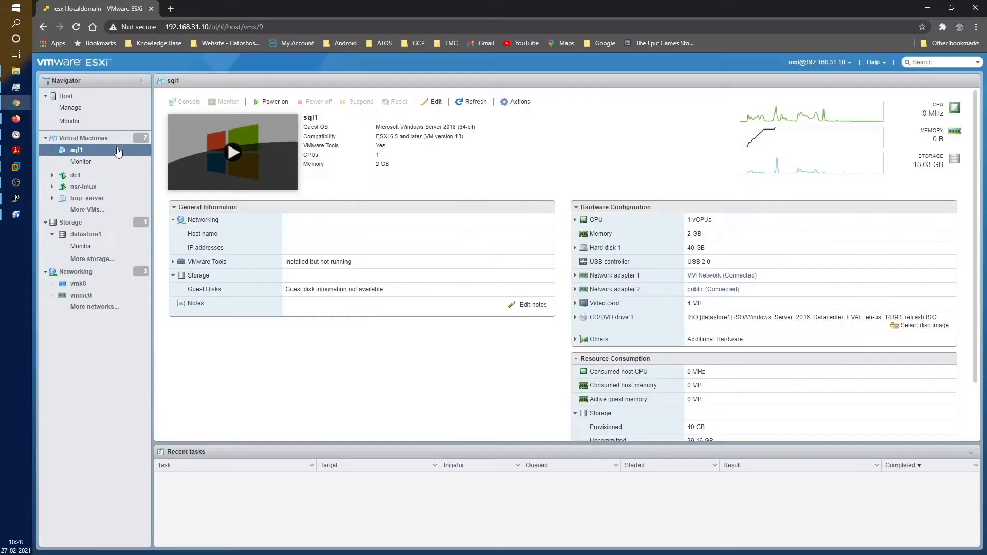
Open the wizard for creating or registering a virtual machine on the ESXi host.
right_click(118, 150)
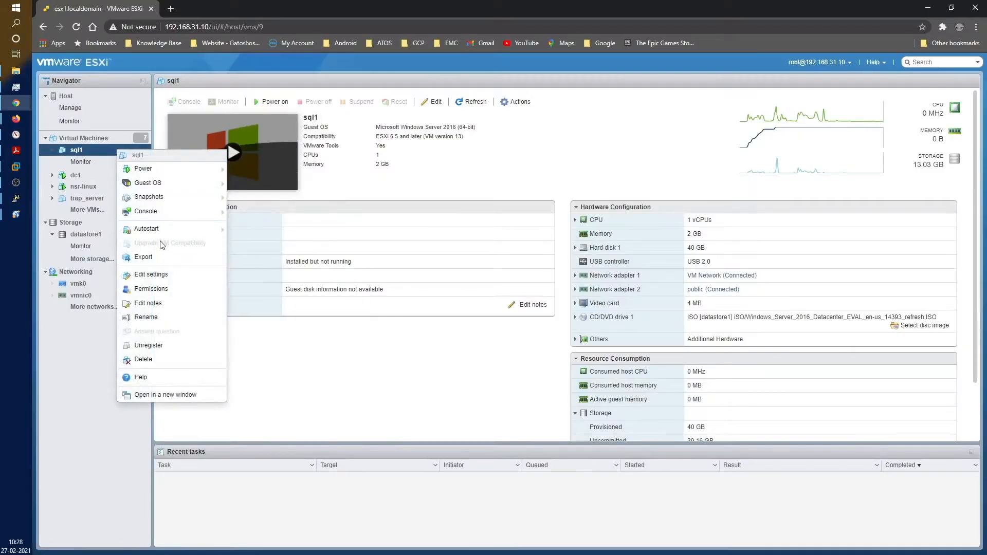
click(83, 138)
right_click(75, 144)
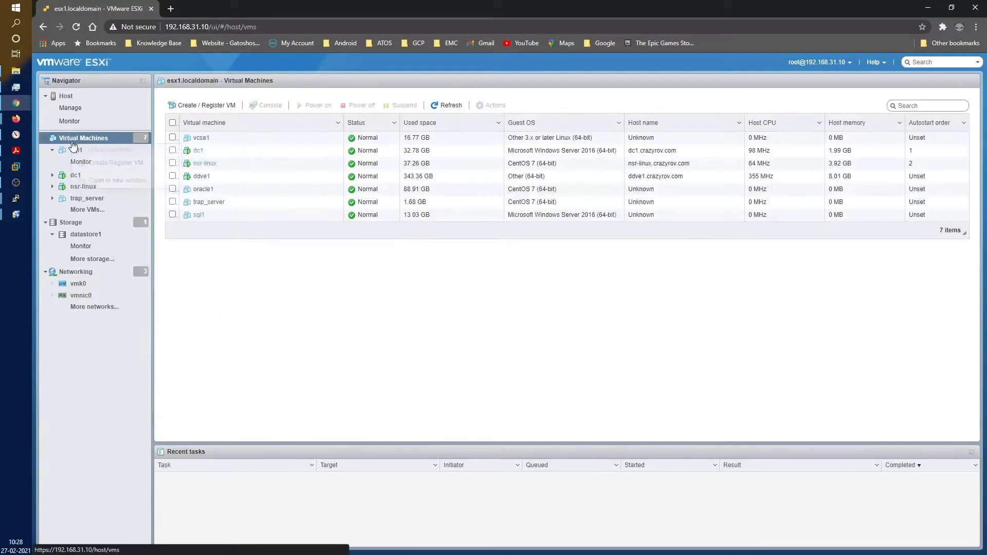
click(114, 163)
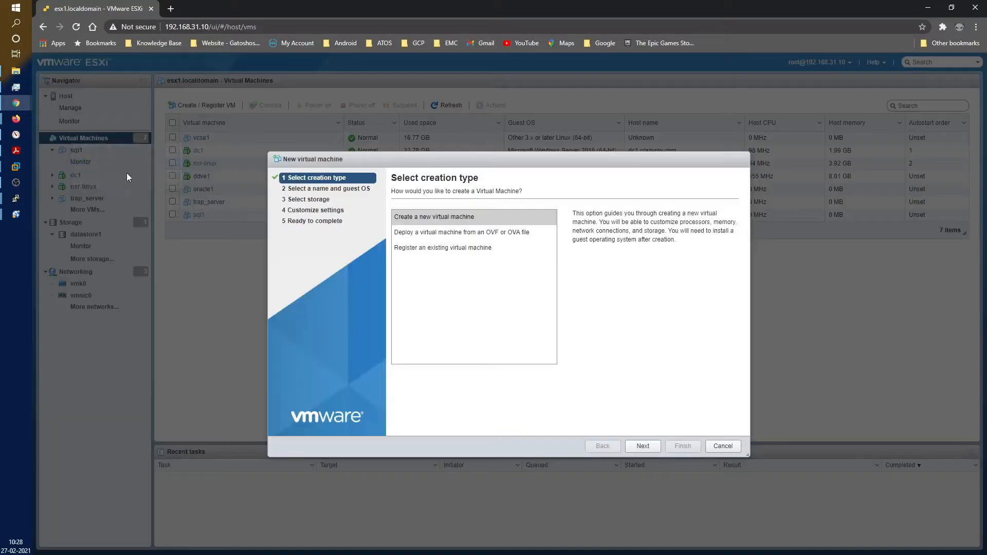
Choose to create a new virtual machine and name it SQL1-restored.
click(652, 447)
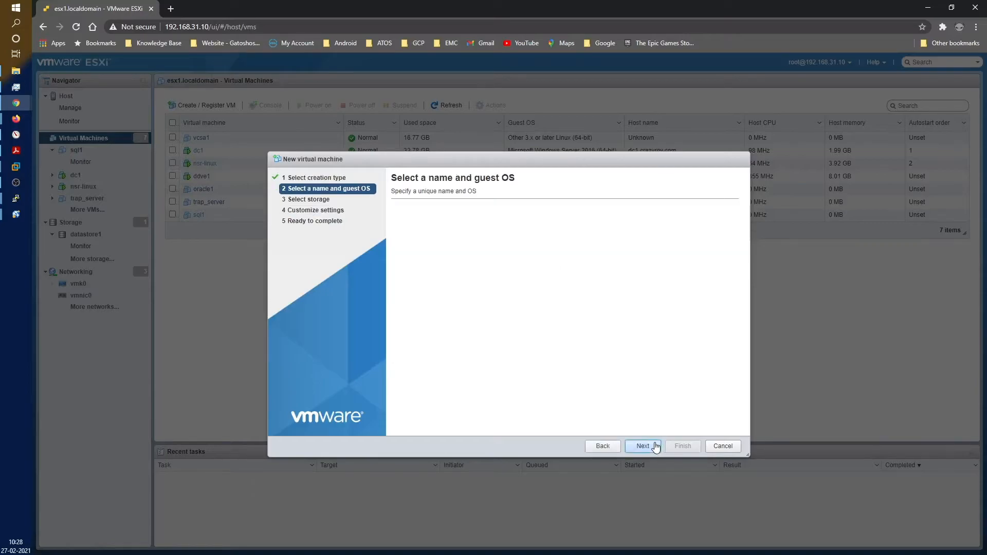
click(482, 226)
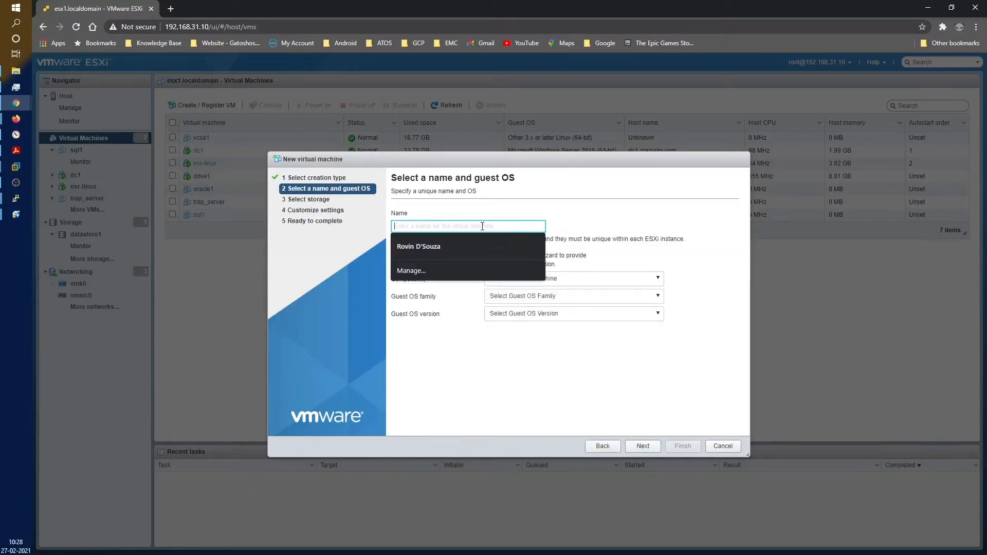
text(SQL1)
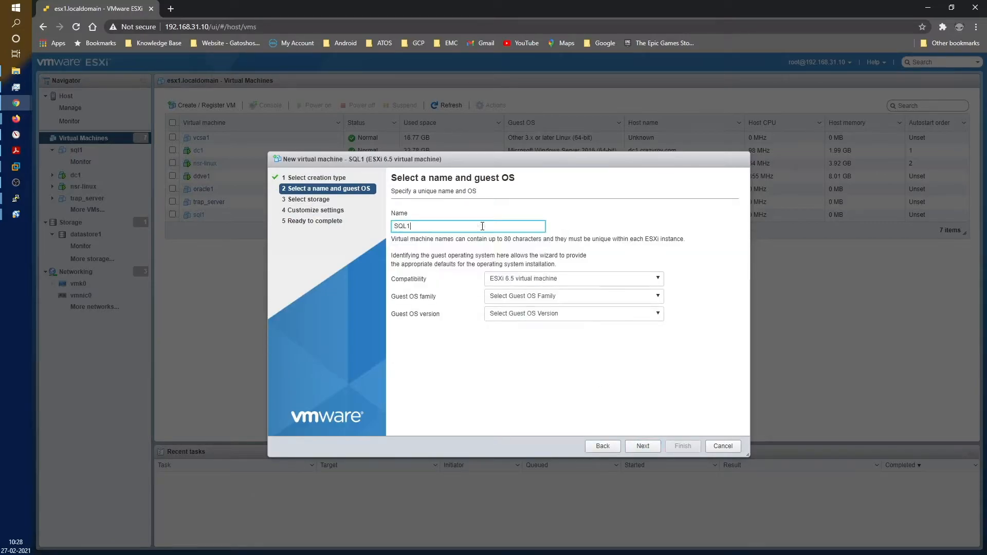
text(-restored)
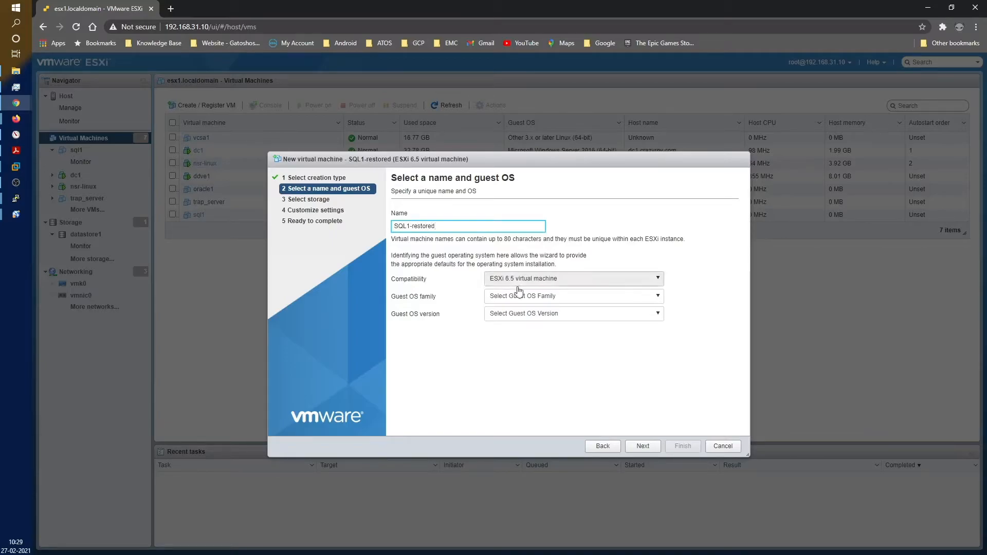
Set the guest OS family to Windows and the version to Microsoft Windows Server 2016 (64-bit), and proceed to storage selection.
click(569, 296)
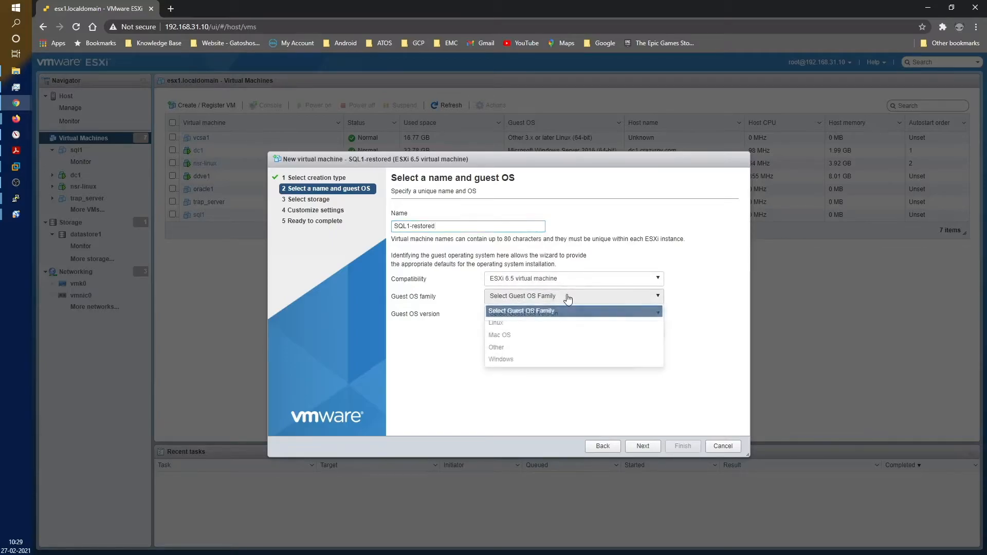
click(547, 361)
click(563, 315)
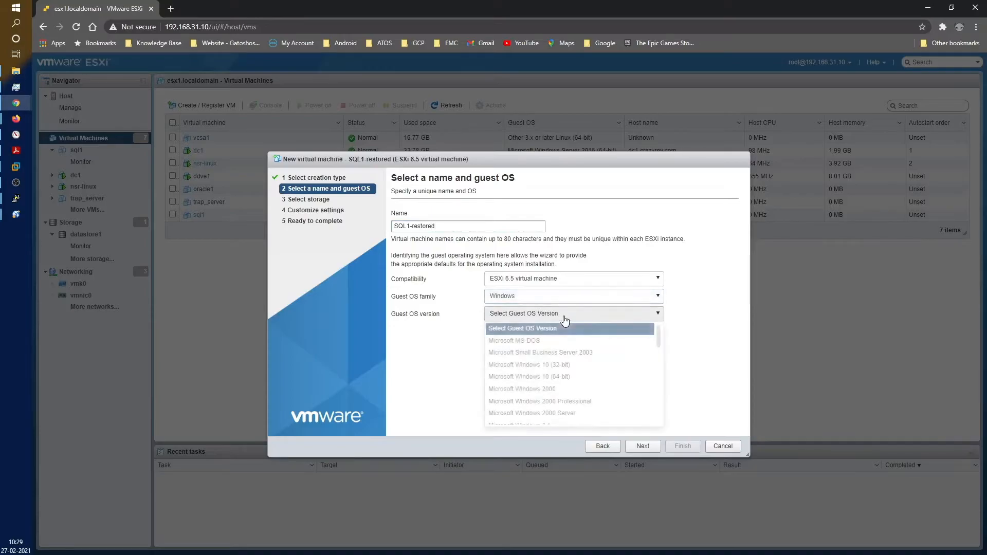
scroll(581, 393, down, 3)
scroll(582, 393, down, 1)
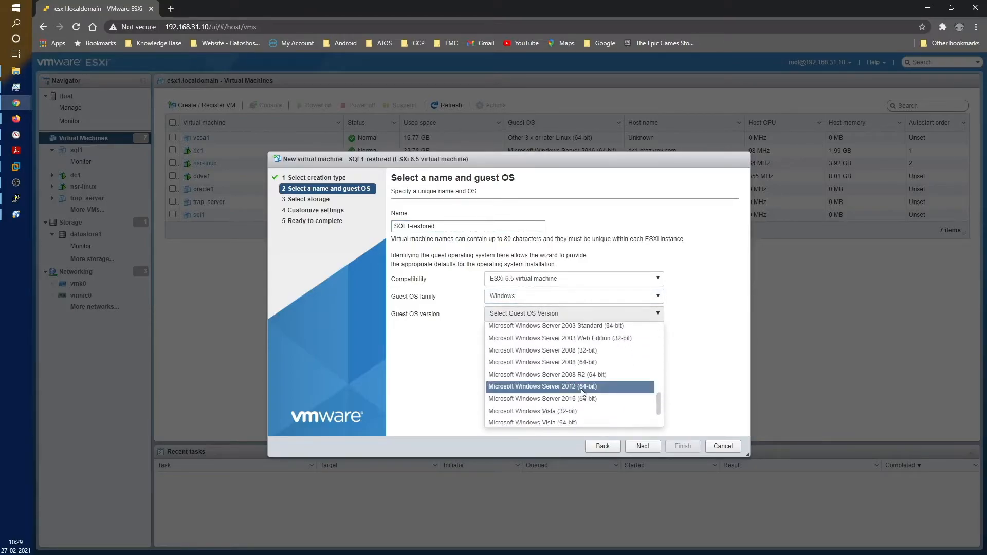
click(583, 400)
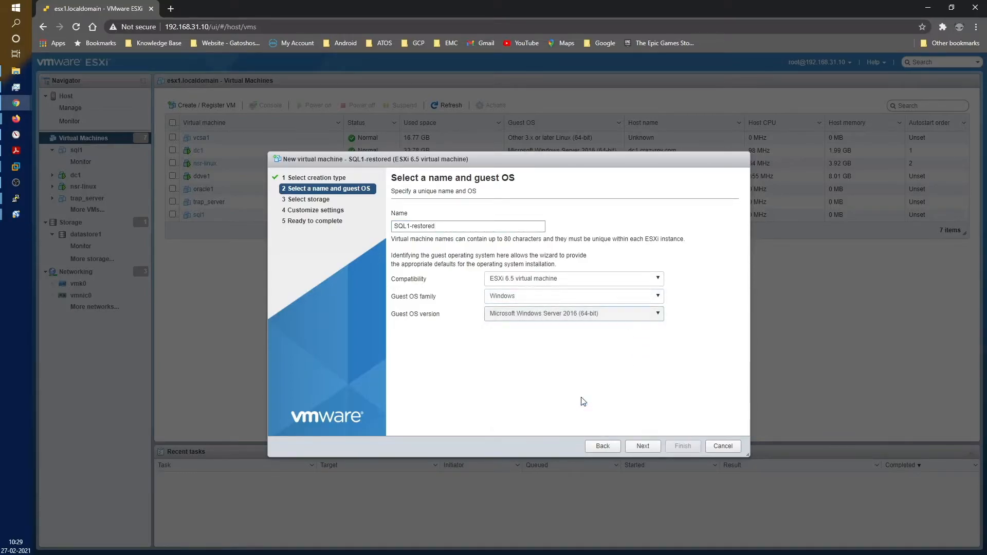
click(640, 447)
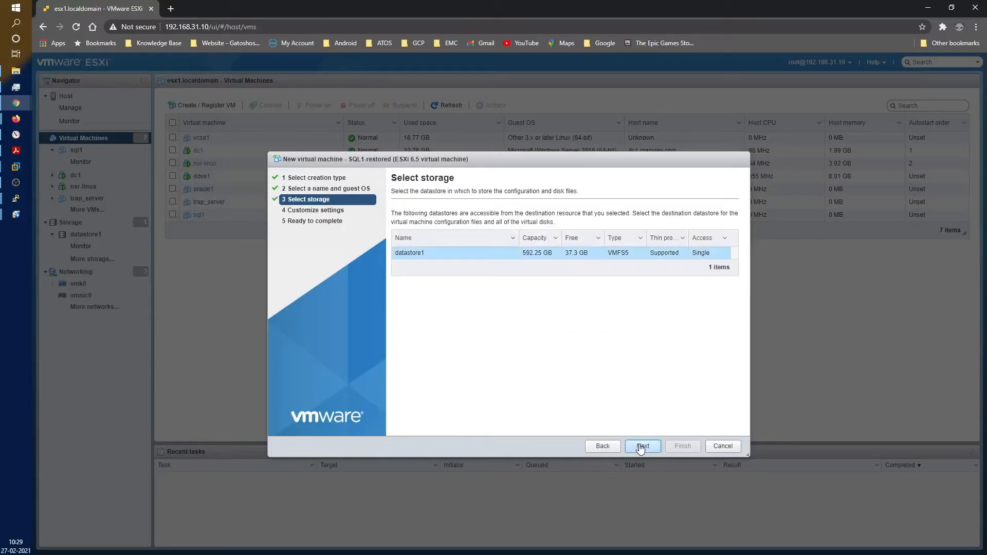
Select datastore1 as the virtual machine's storage and expand Hard disk 1 to review the hardware settings.
click(580, 256)
click(642, 447)
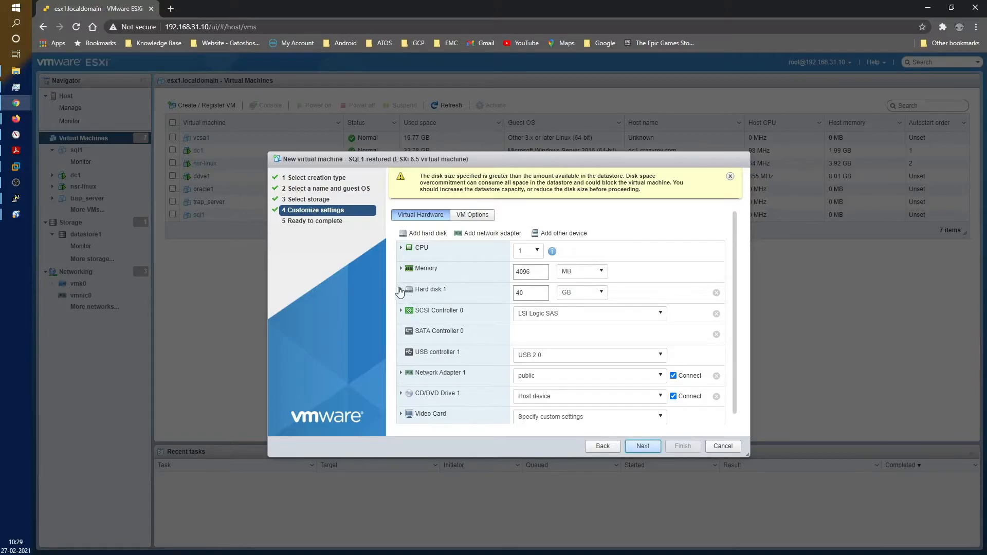
click(400, 289)
scroll(656, 318, down, 1)
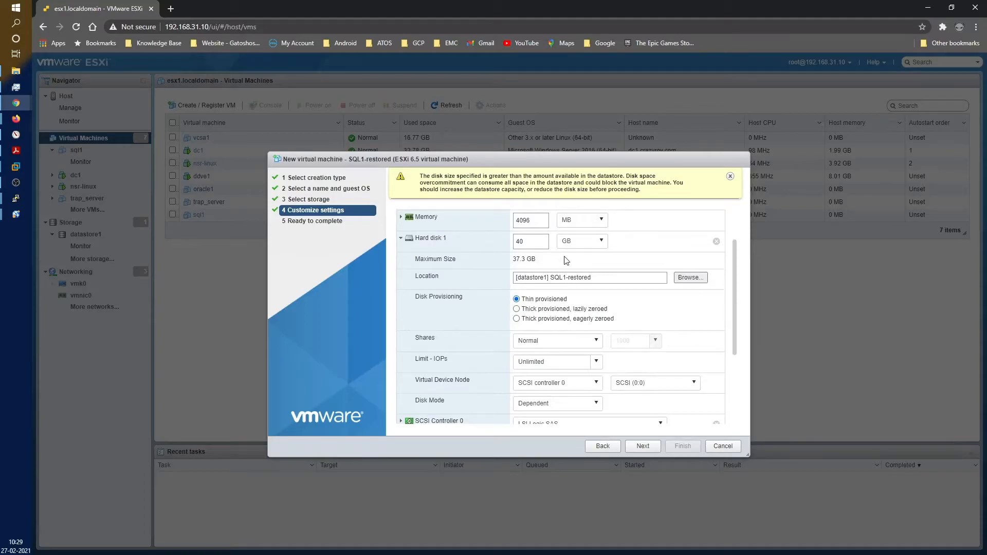
scroll(567, 261, up, 1)
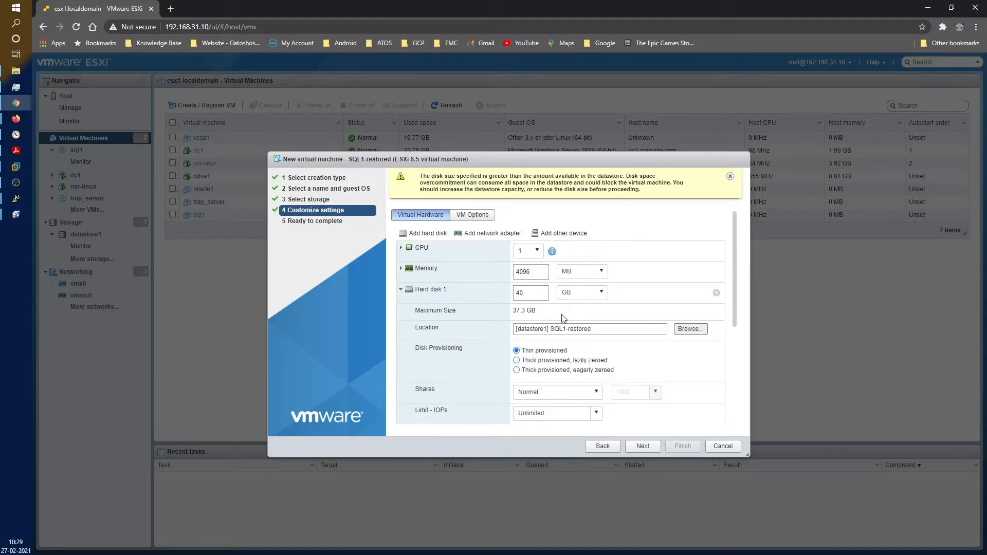
scroll(564, 318, down, 2)
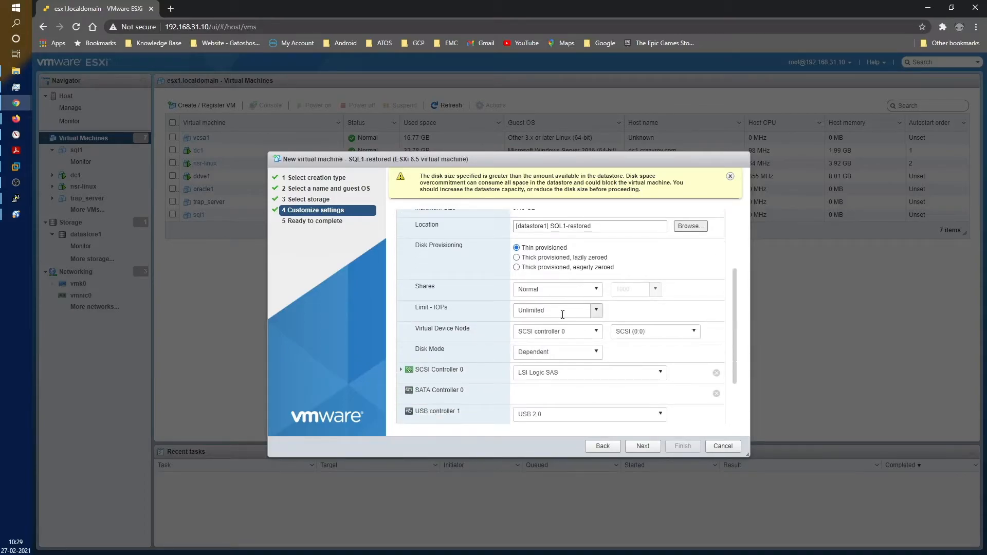
scroll(465, 360, down, 1)
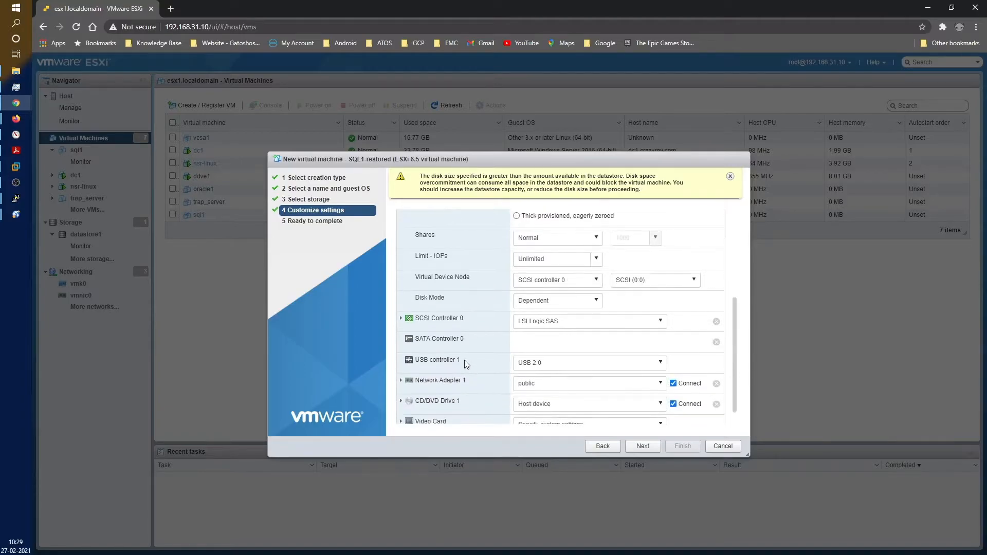
scroll(455, 350, up, 4)
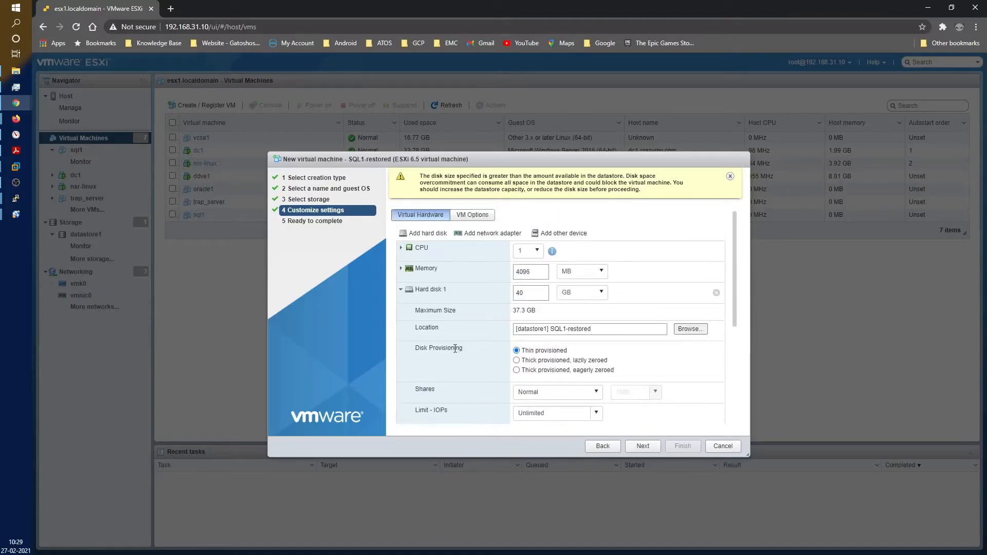
Set the network of Network Adapter 1 to VM Network in the new virtual machine's hardware settings.
scroll(455, 349, down, 1)
scroll(455, 349, down, 2)
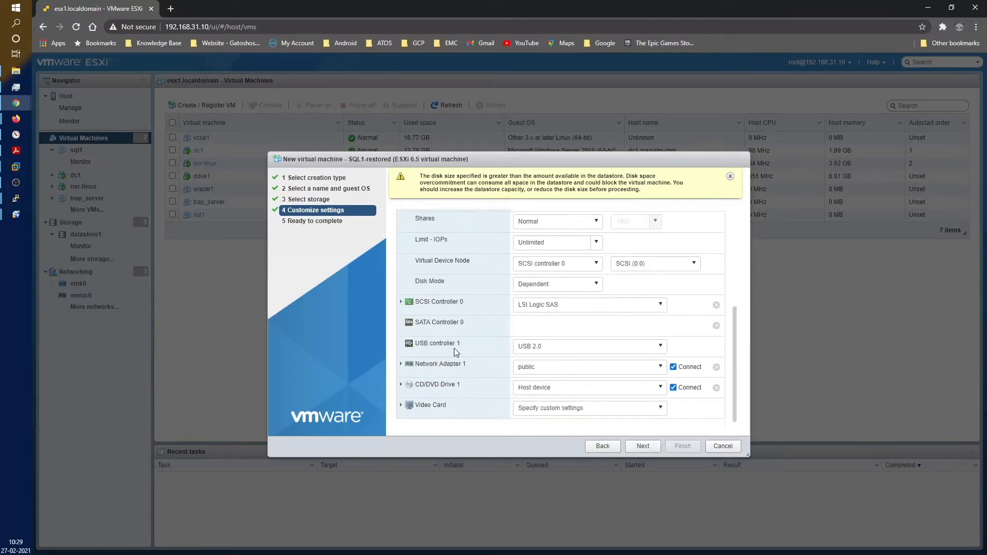
click(400, 364)
scroll(617, 350, down, 1)
click(662, 301)
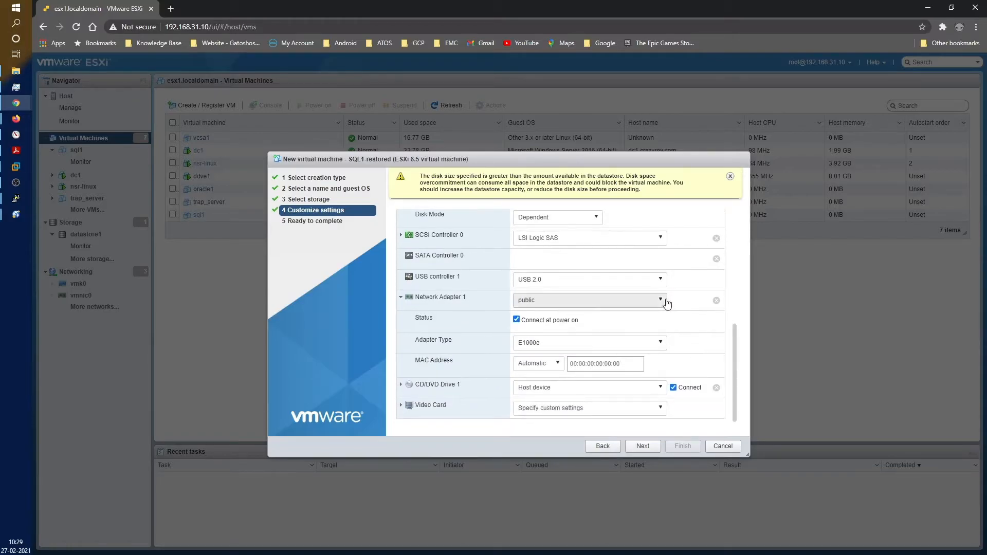
click(650, 323)
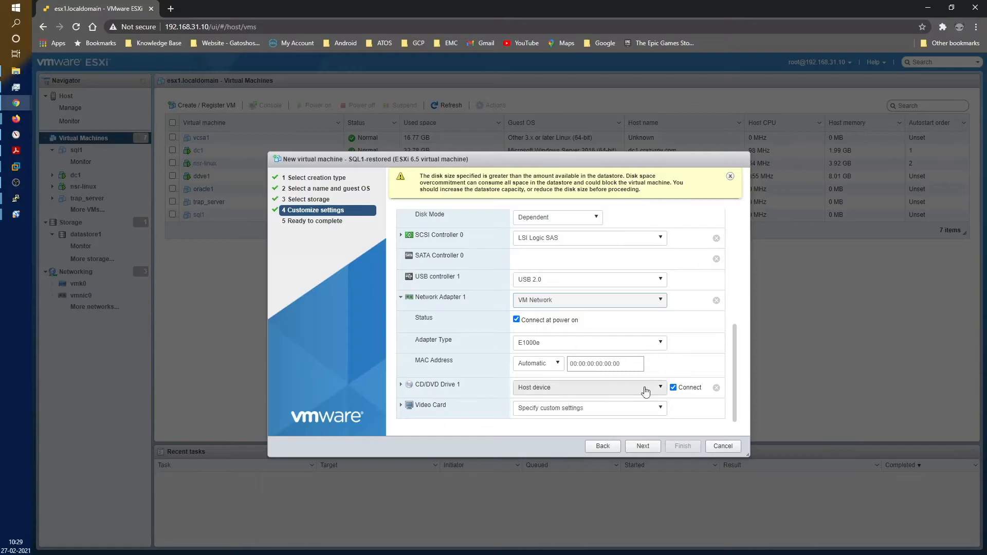
Set CD/DVD Drive 1 to a datastore ISO file, using NetWorker_19.4.0.25_Windows_BMR_Wizard_x64_WinPE_10.iso from the ISO folder on datastore1.
click(401, 385)
scroll(535, 383, down, 2)
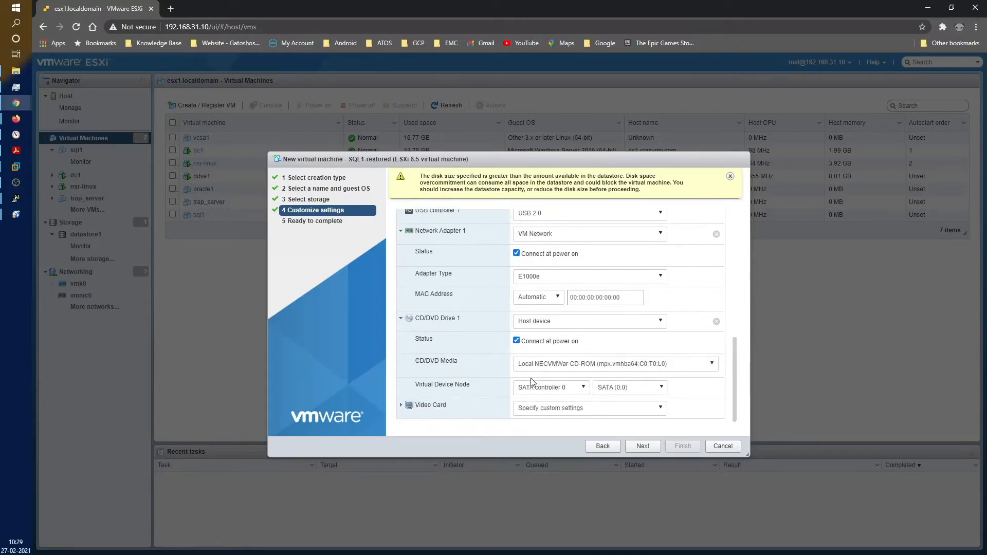
click(561, 328)
click(557, 345)
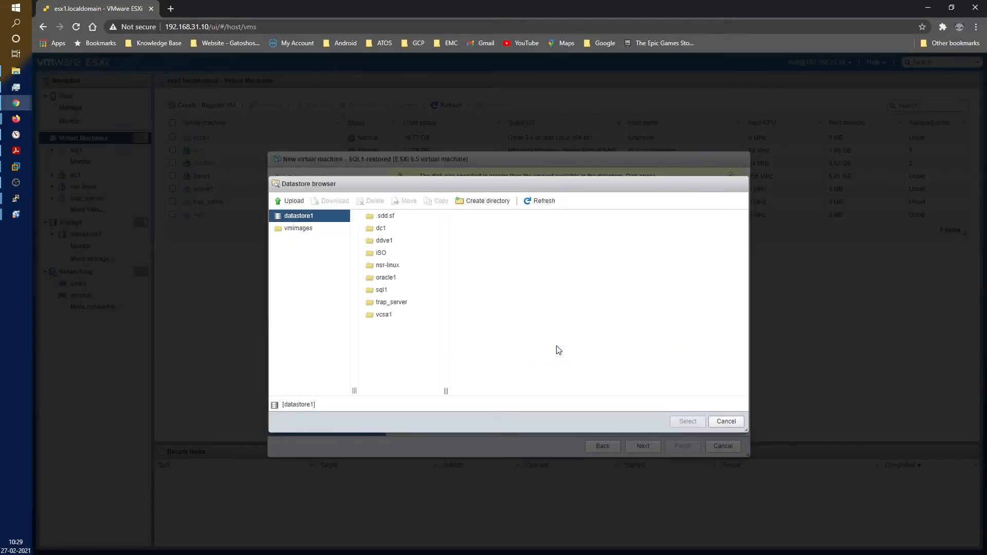
click(381, 252)
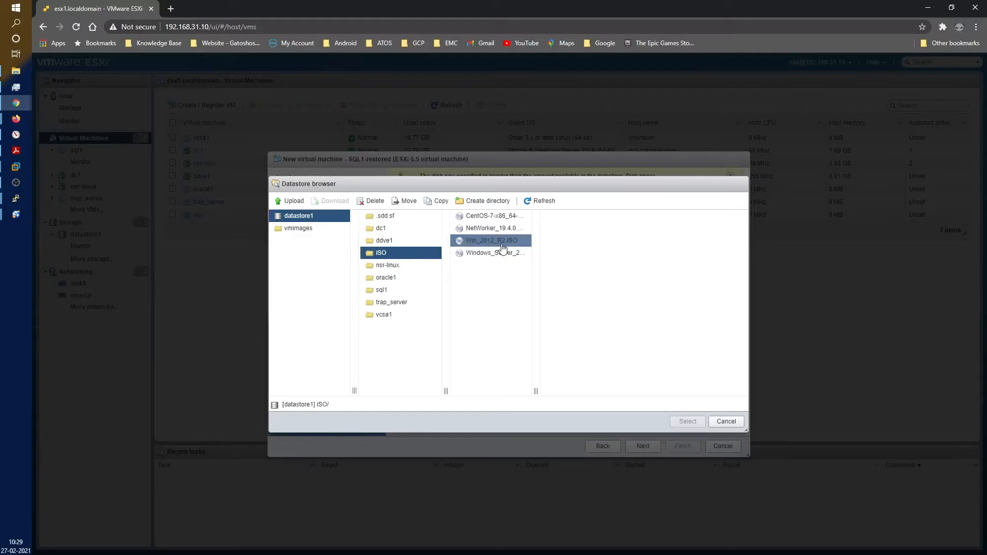
click(504, 228)
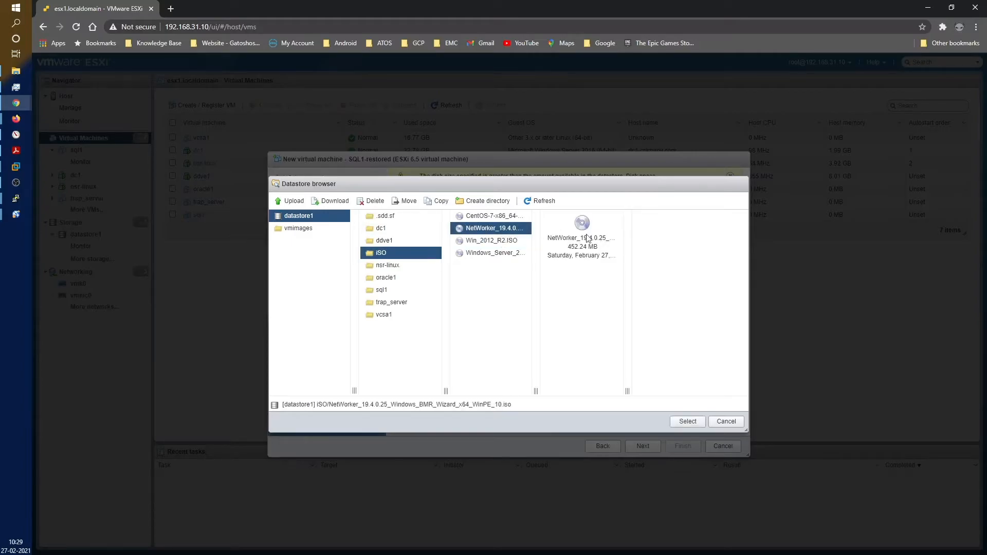
click(697, 423)
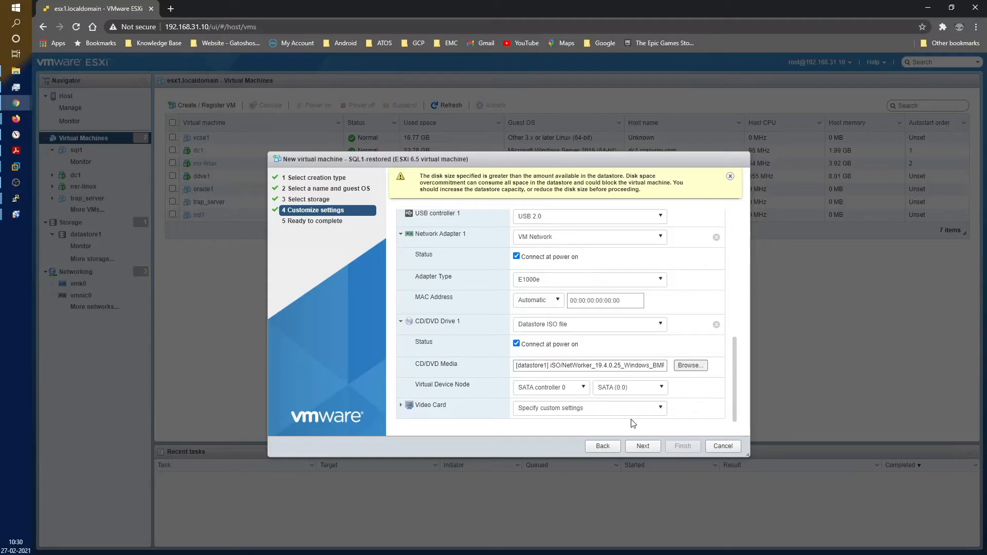
Review the configuration summary of SQL1-restored and finish creating the virtual machine.
click(638, 445)
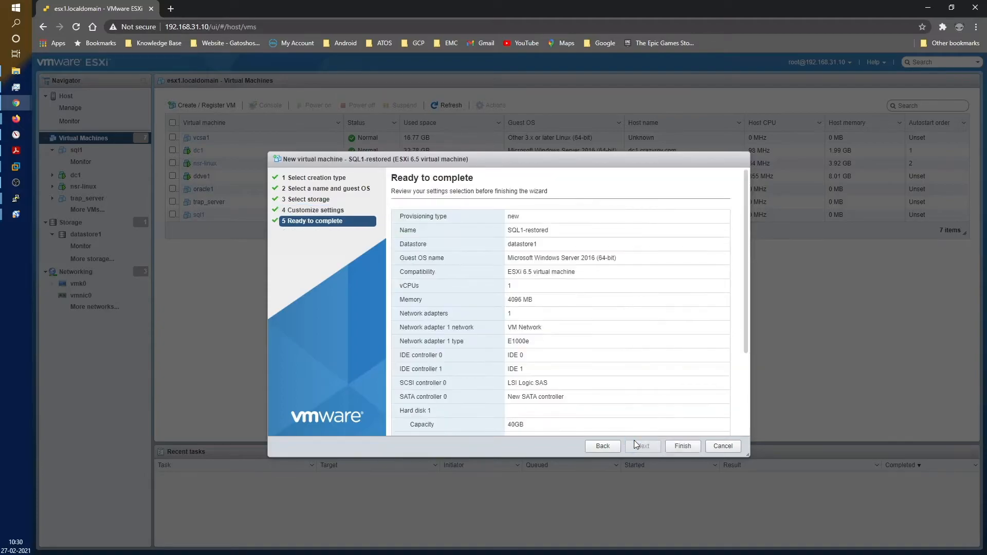
scroll(535, 296, down, 3)
scroll(539, 381, up, 3)
scroll(522, 353, down, 2)
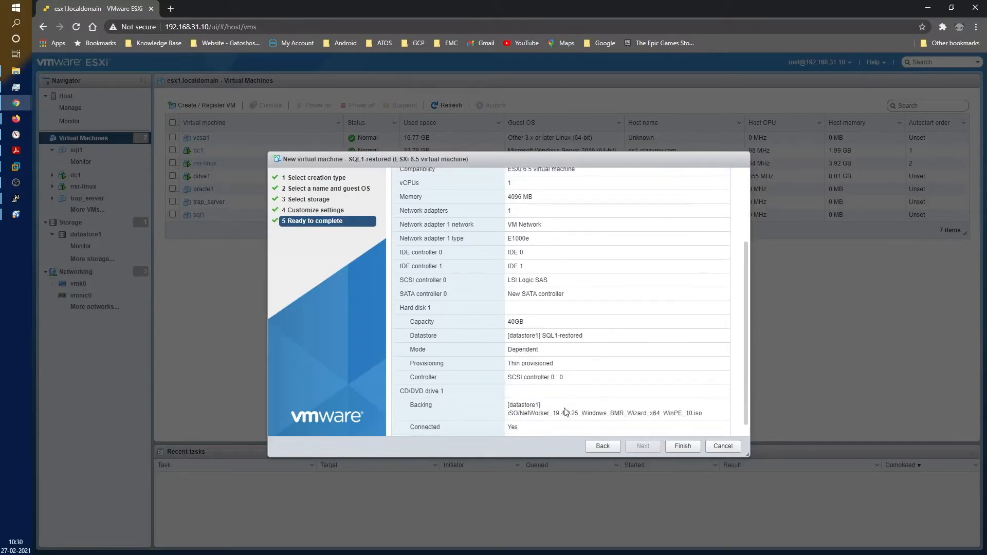
scroll(566, 412, down, 1)
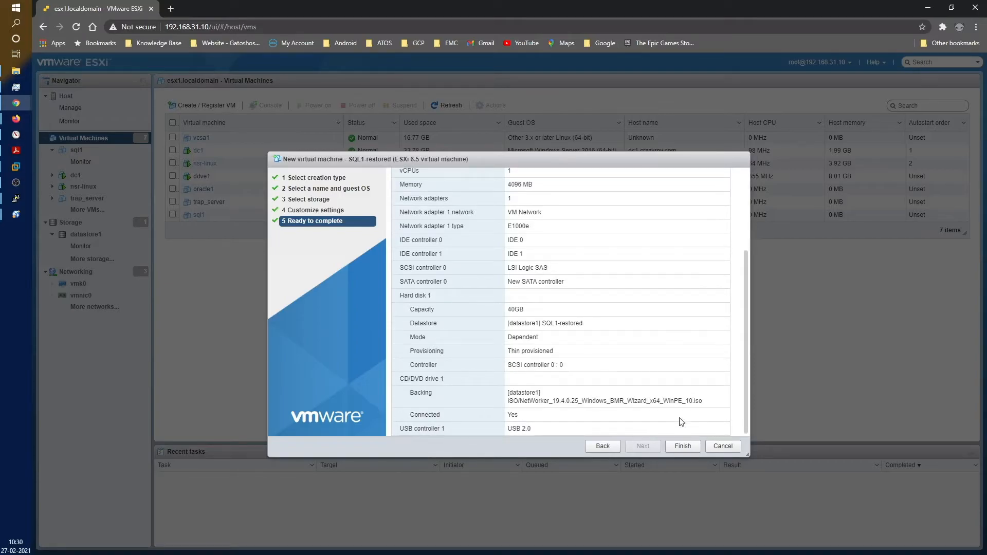
click(687, 448)
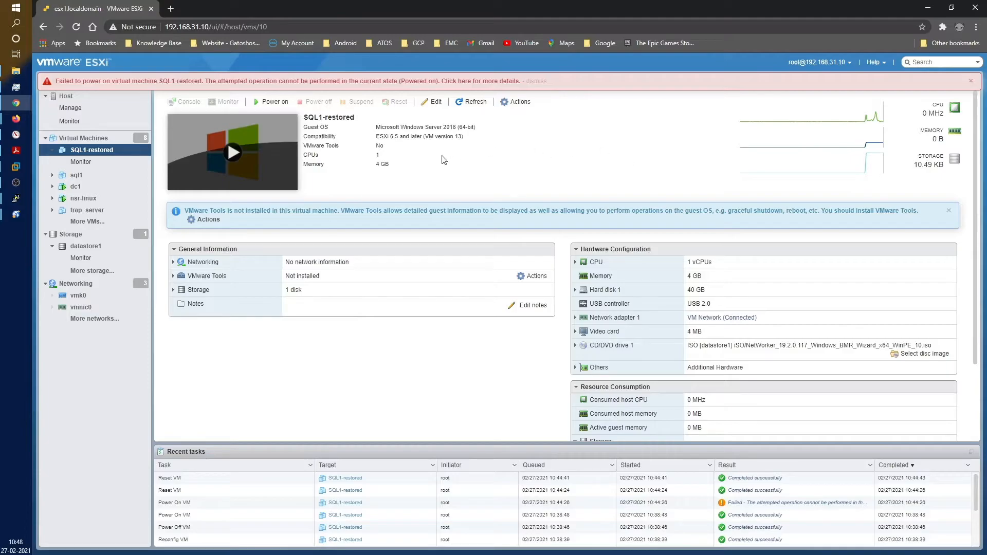
Check the storage information of SQL1-restored, then power it on and bring its recovery wizard into clear view.
click(173, 290)
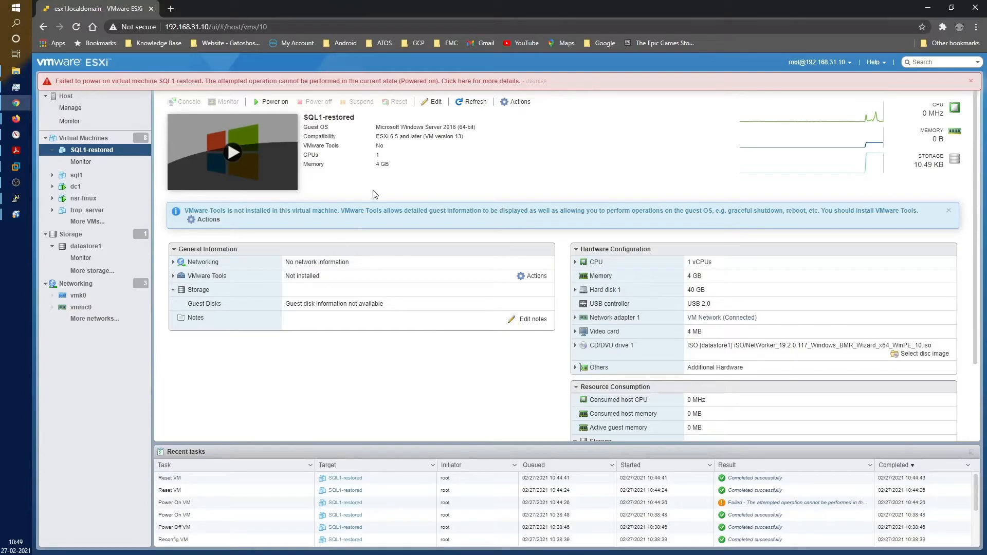
click(234, 154)
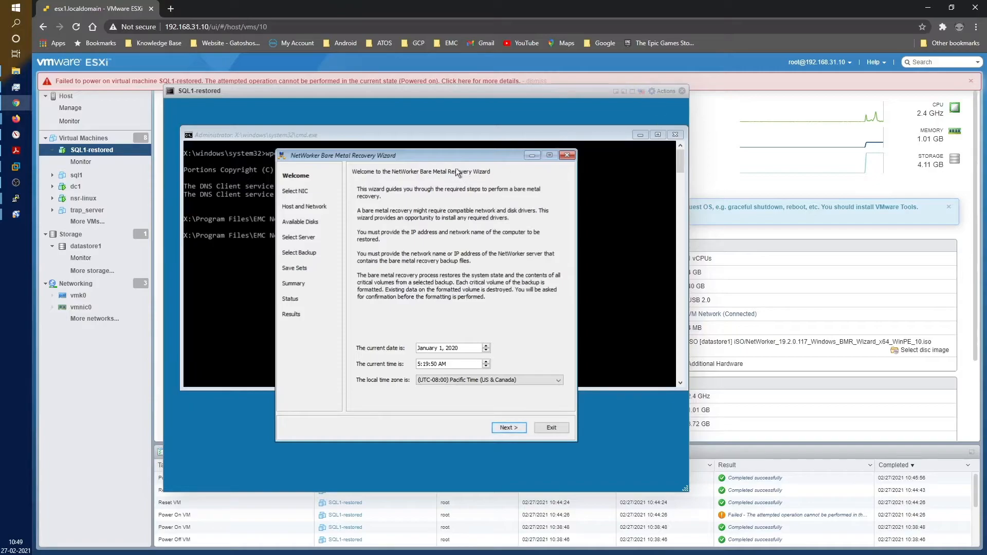
drag(455, 155, 504, 140)
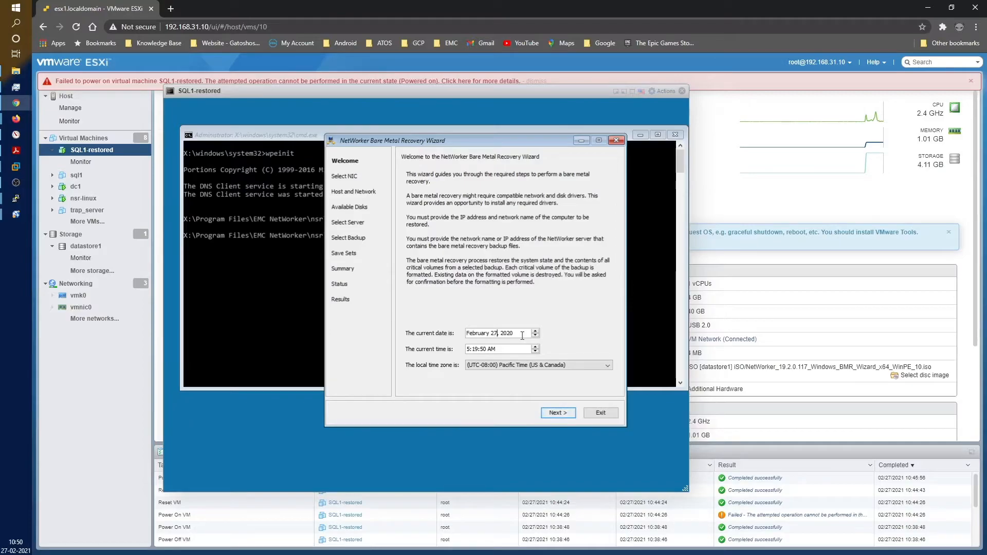
Enter February 27, 2021 as the current date, choose the (UTC+05:30) Chennai, Kolkata, Mumbai, New Delhi time zone and continue.
key(Right)
key(BackSpace)
text(1)
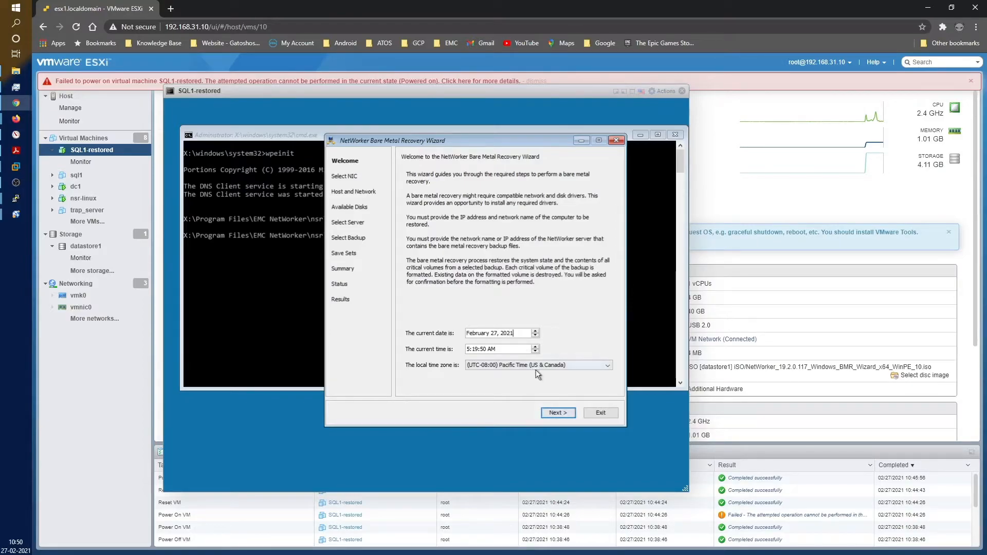
click(548, 368)
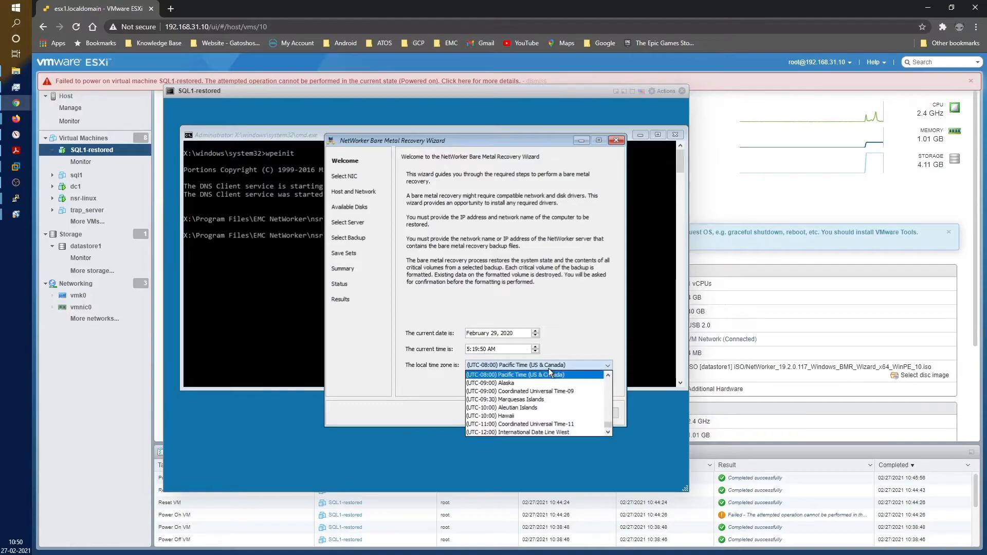
scroll(550, 419, up, 8)
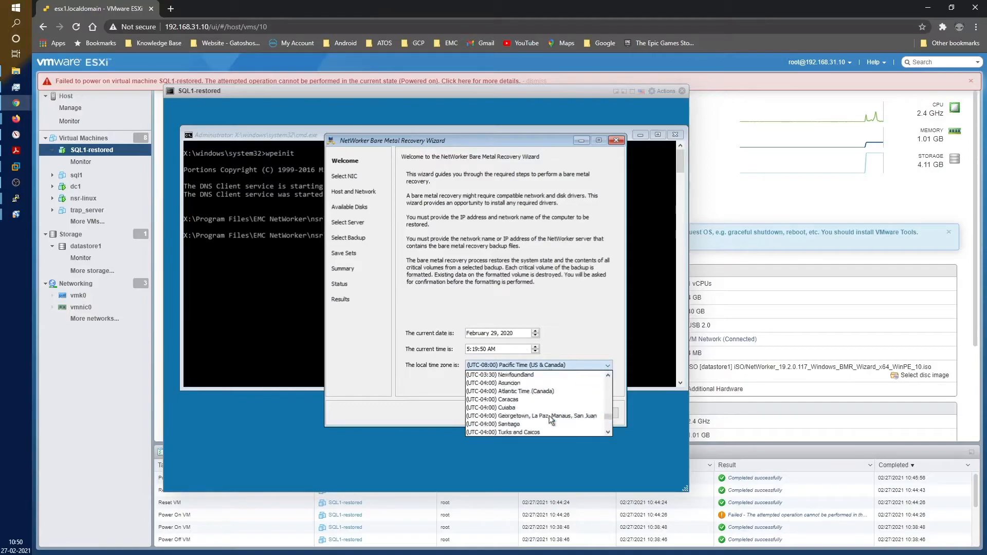
scroll(550, 419, down, 12)
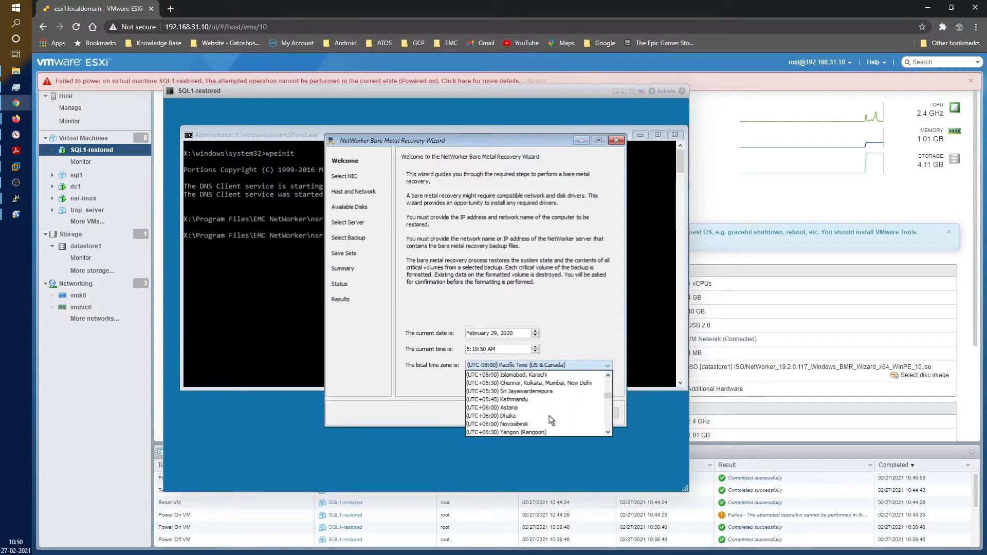
click(556, 383)
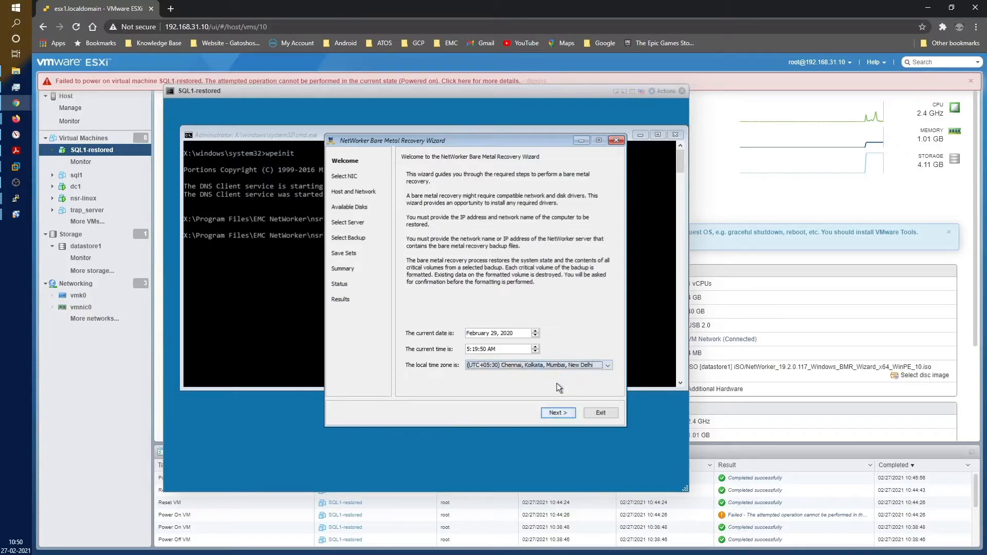
click(559, 414)
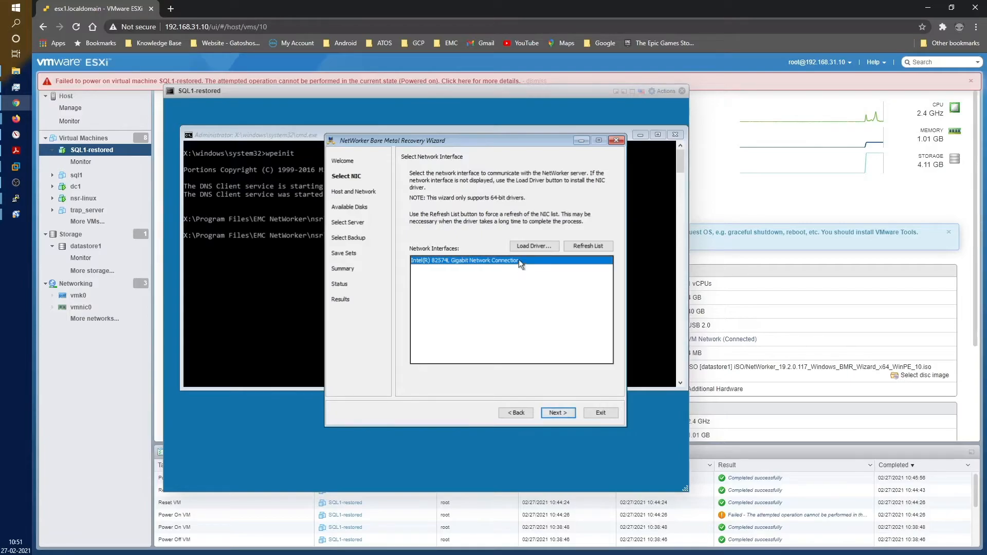
Accept the Intel 82574L network interface and set the hostname to sql1 with DNS domain crazyrov.com.
click(561, 415)
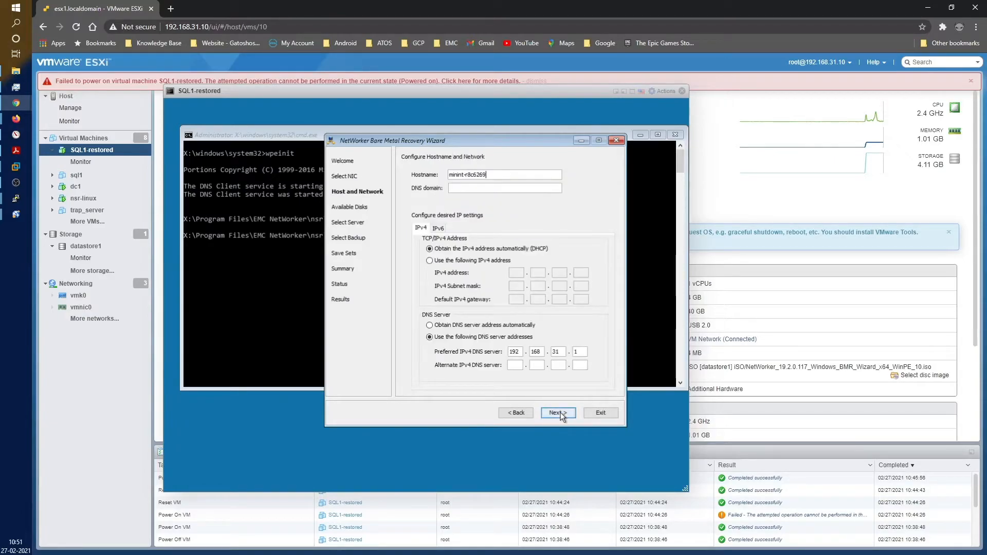
double_click(483, 174)
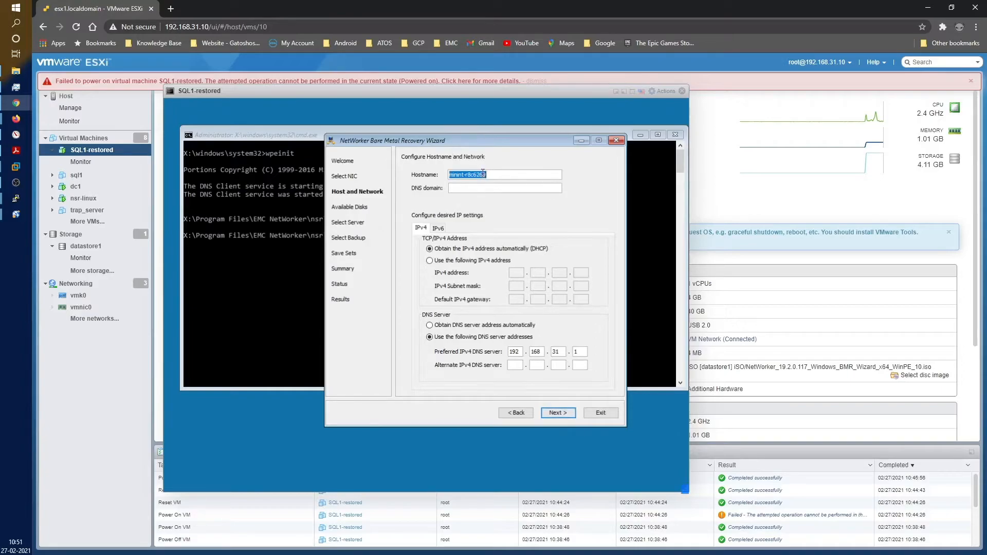
text(sql1)
key(Tab)
text(crazyrov.com)
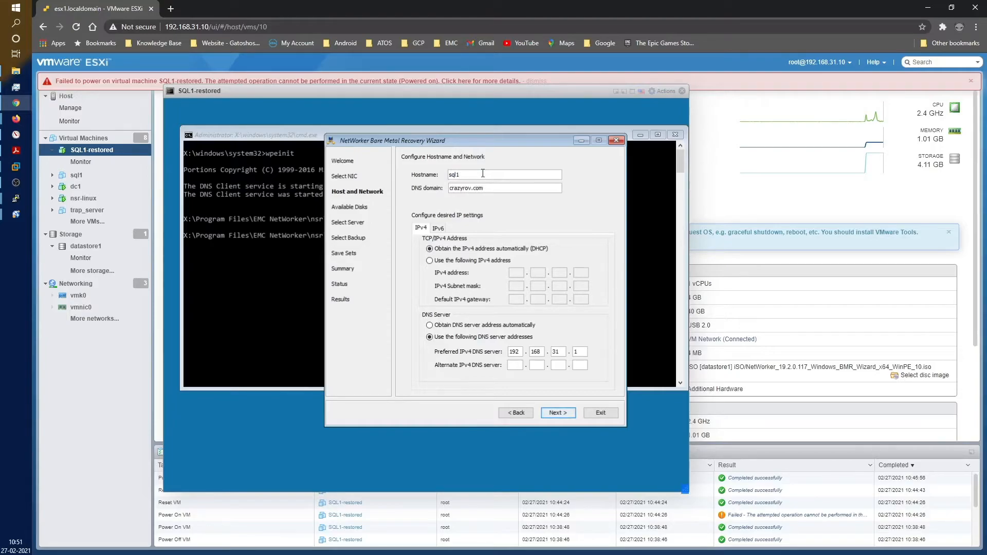
Use a static IPv4 address of 192.168.31.21 with subnet mask 255.255.255.0.
click(489, 260)
click(516, 271)
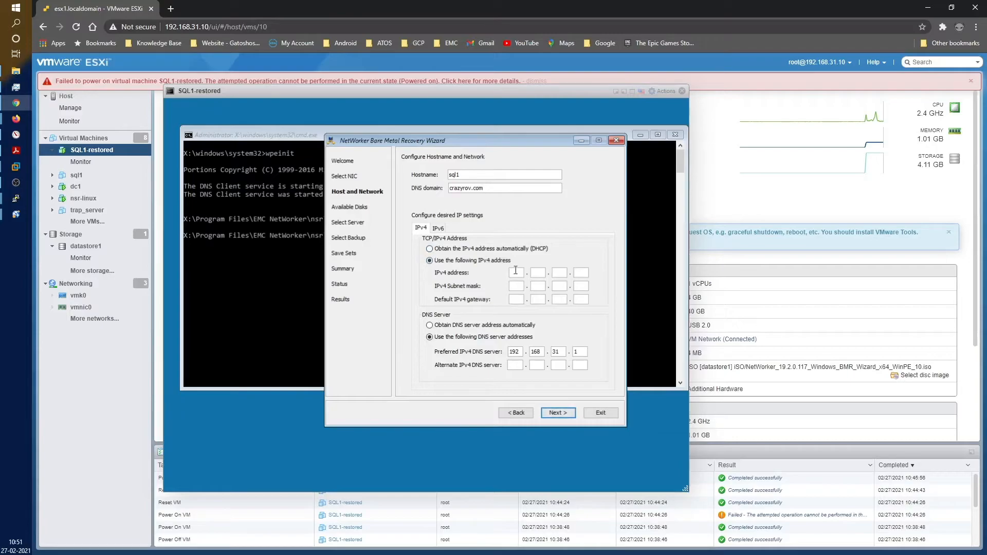
text(192)
text(168)
text(31.)
text(21)
text(2552)
text(5..25)
key(Left)
key(Left)
key(Left)
key(Left)
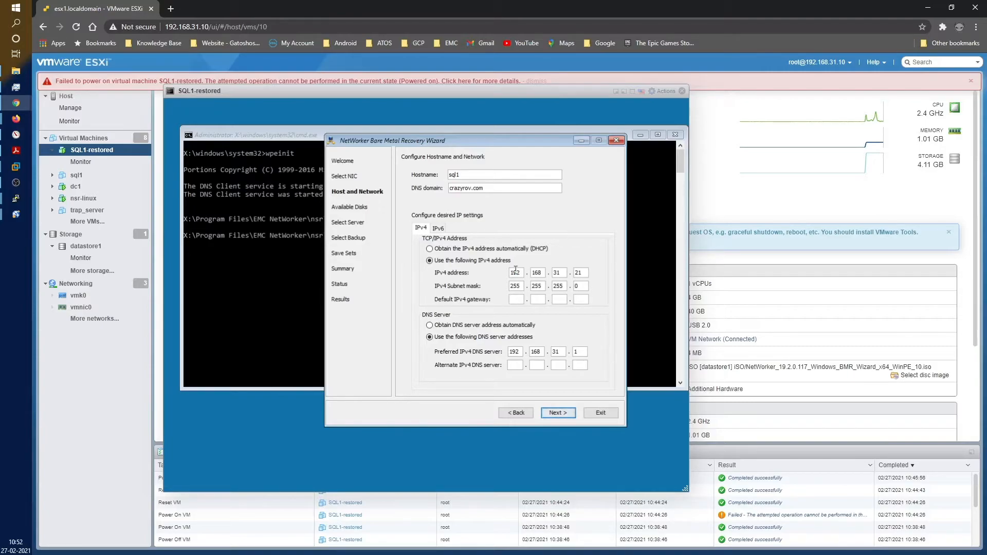
Set the default gateway to 192.168.31.1 and the preferred DNS server's last octet to 20, and continue.
text(192.168.31.1)
key(Tab)
key(Tab)
key(Tab)
text(20)
click(558, 413)
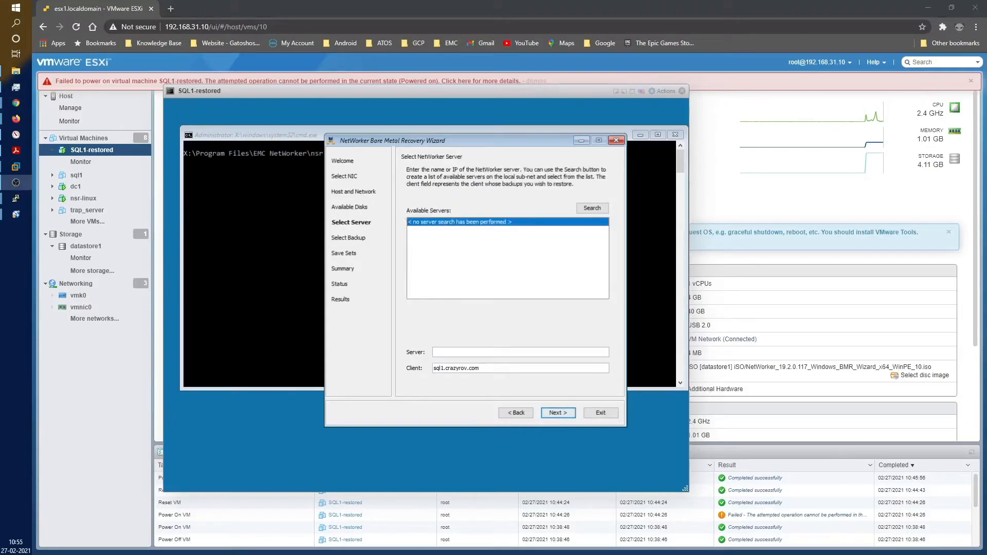
Enter nsr-linux.crazyrov.com as the NetWorker server for client sql1.crazyrov.com and continue to backup selection.
click(451, 352)
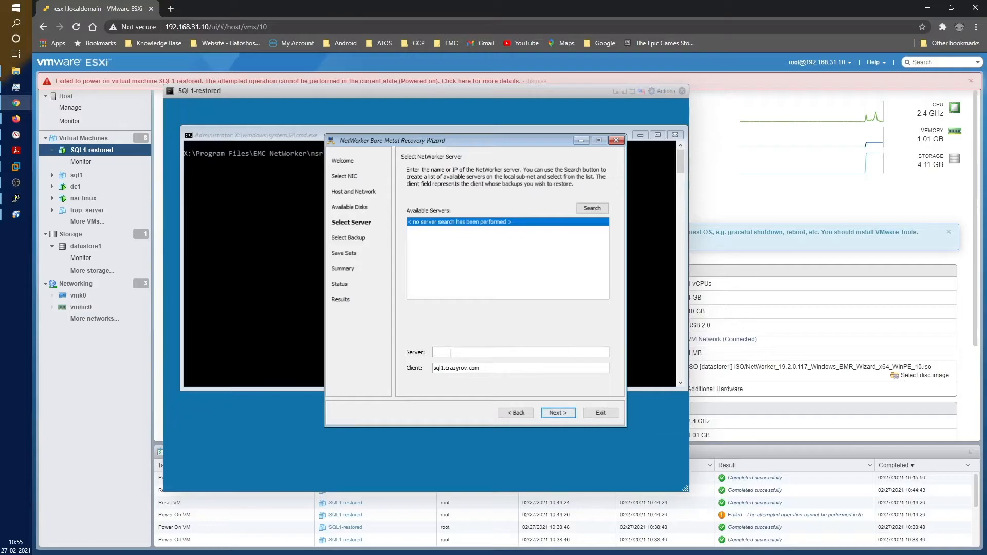
key(alt+Tab)
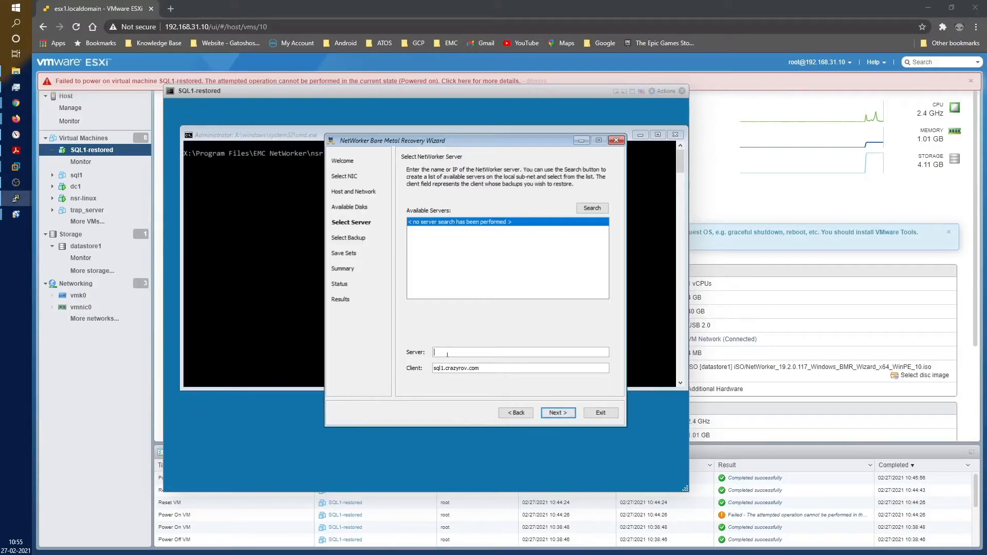
click(472, 349)
text(nsr-linux.)
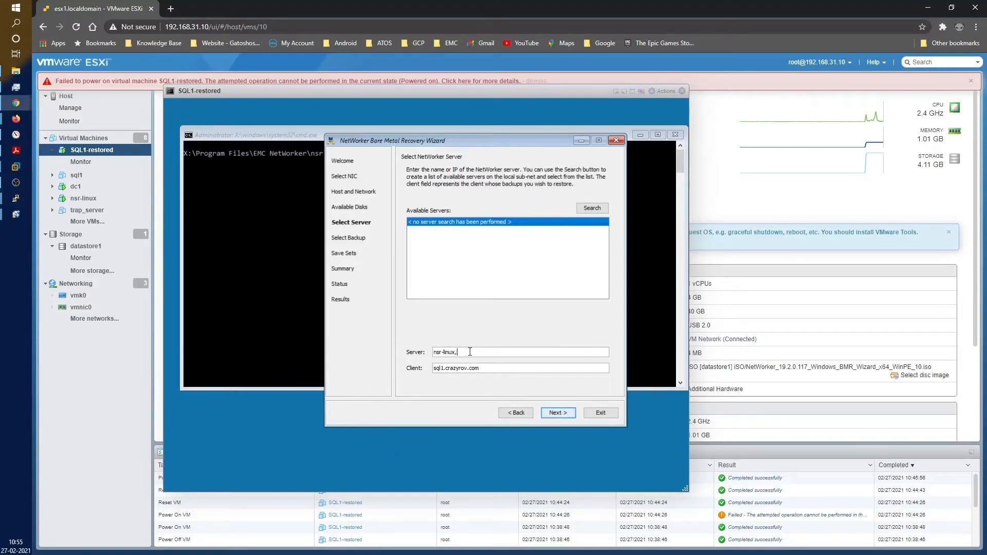
key(BackSpace)
text(.crazyrov.com)
click(567, 414)
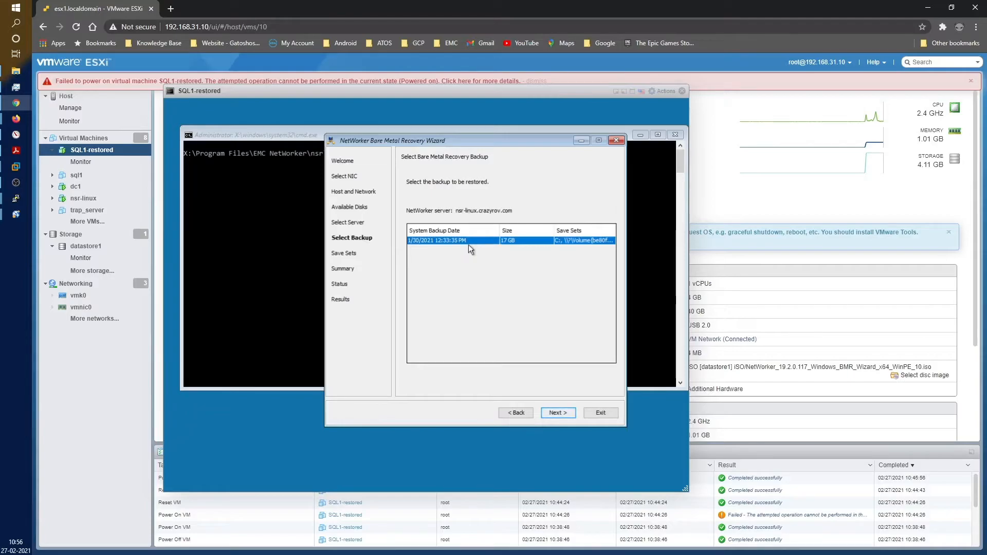
Accept the 1/30/2021 12:33:35 PM backup with quick disk formatting, and start the restore after confirming that the disks are formatted.
click(551, 414)
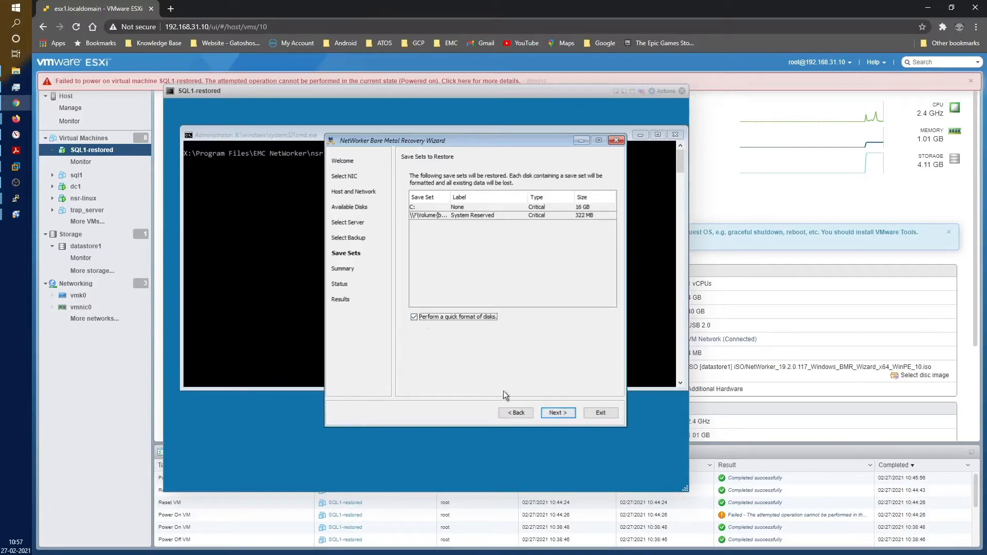
click(559, 413)
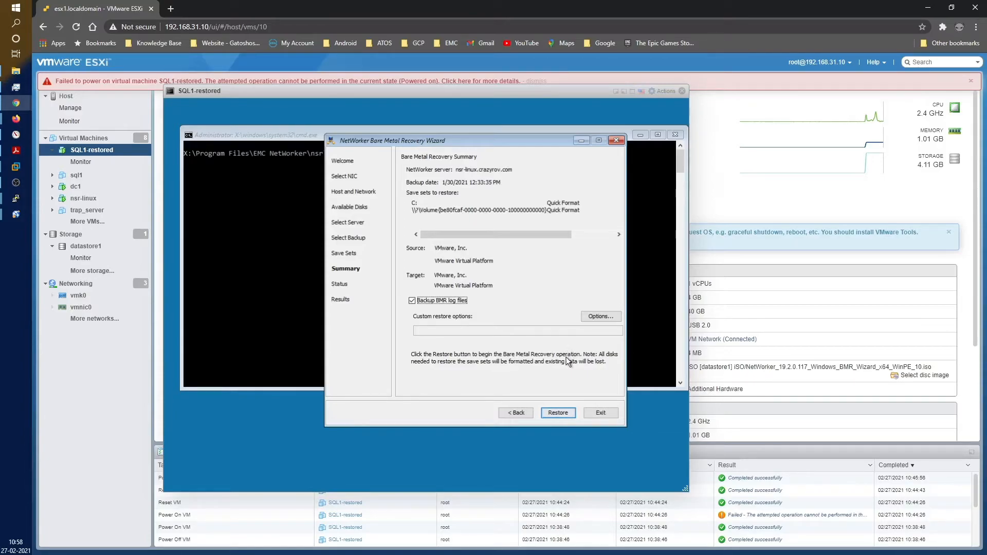
click(558, 412)
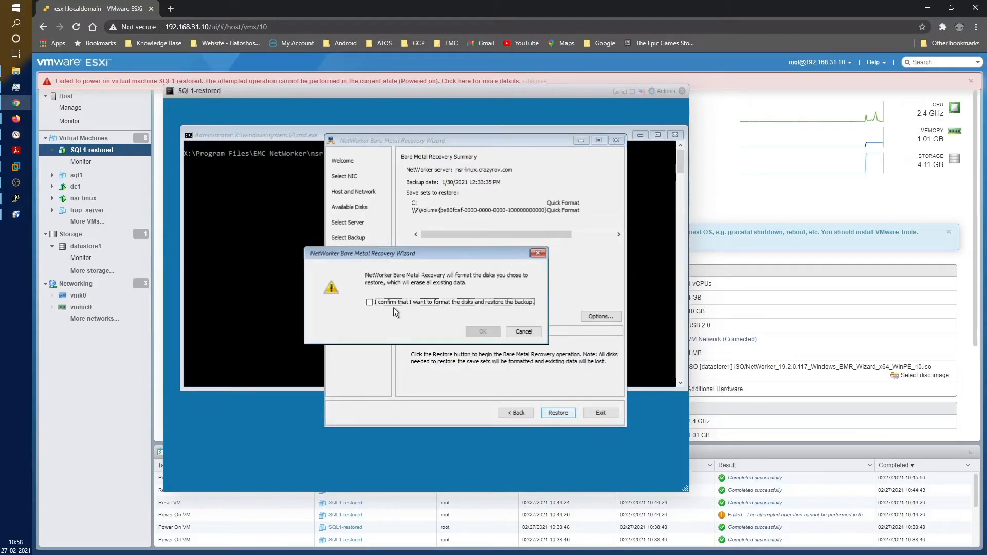
click(379, 300)
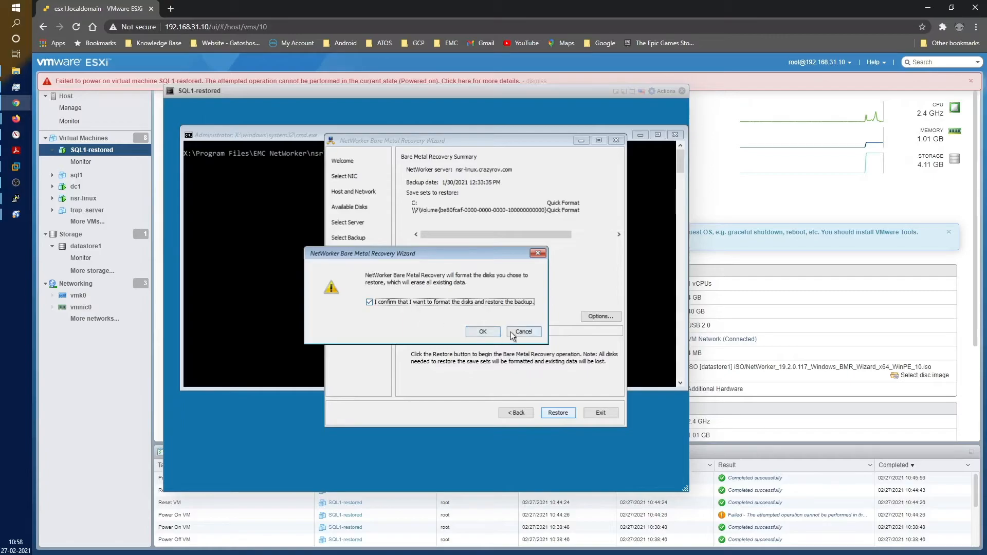
click(483, 331)
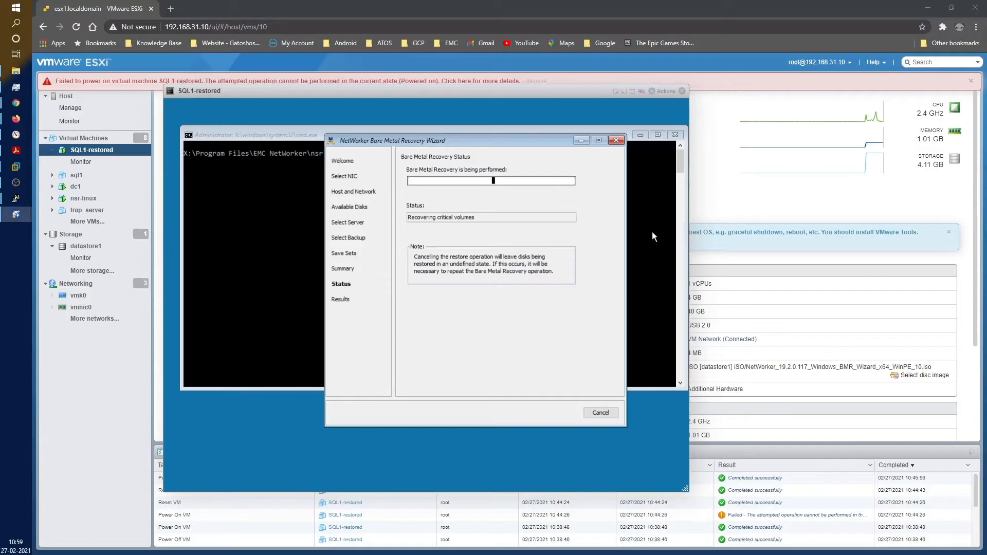
Switch to NetWorker Administration and examine the recover sessions, device status and log messages for the sql1 restore.
drag(986, 129, 265, 76)
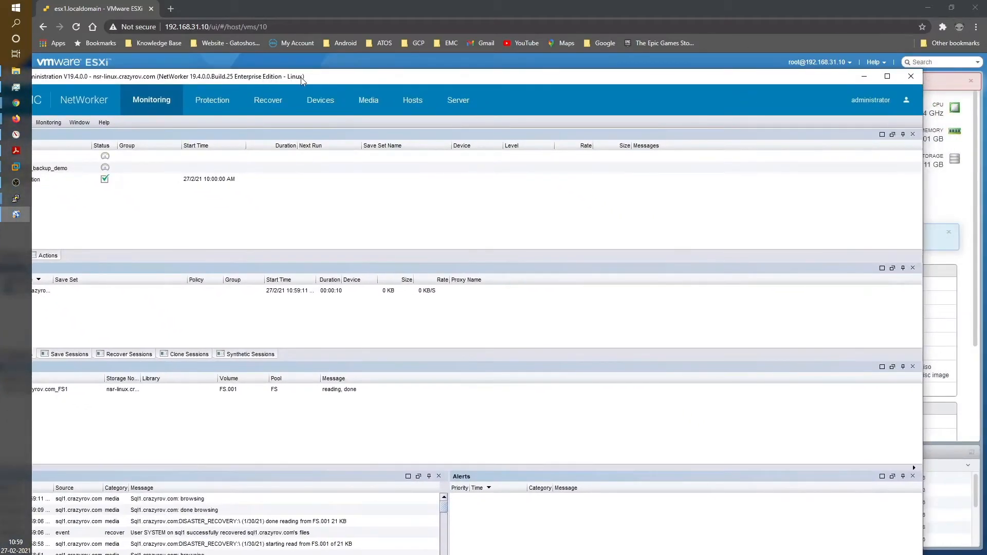
double_click(354, 73)
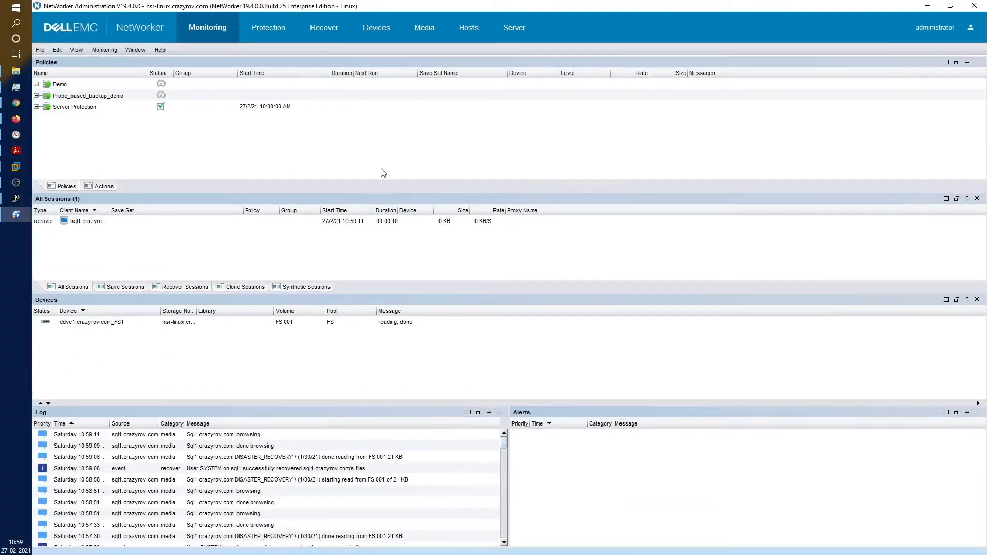
click(119, 288)
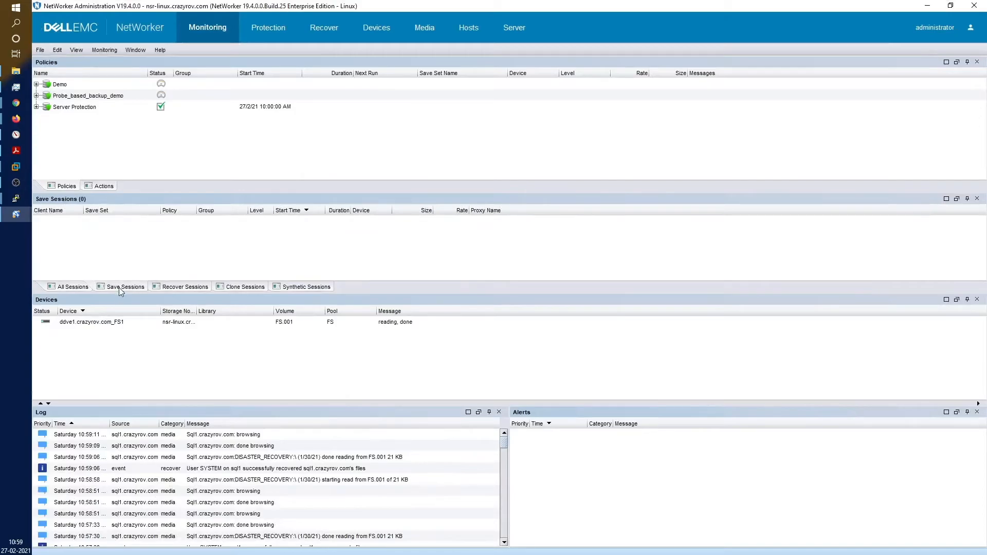
click(85, 287)
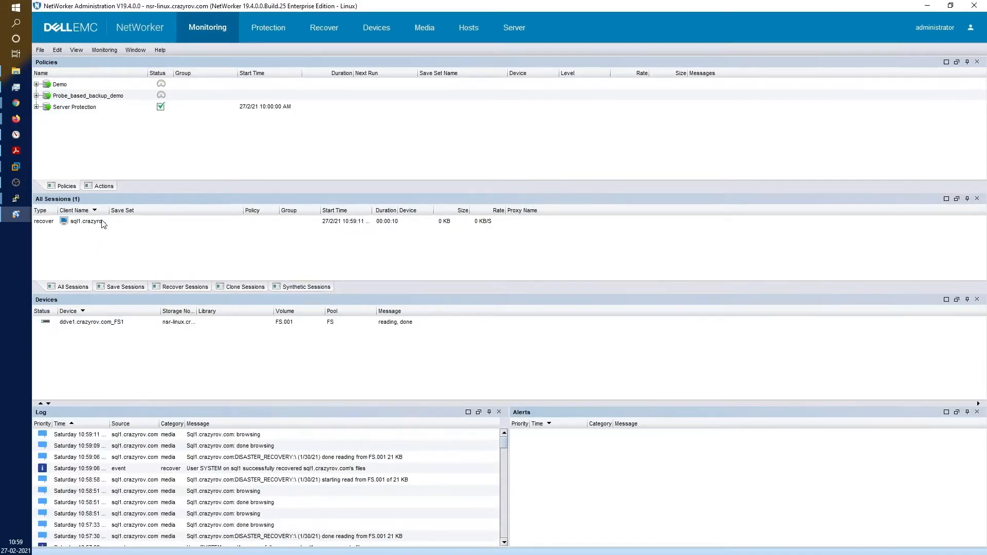
click(183, 288)
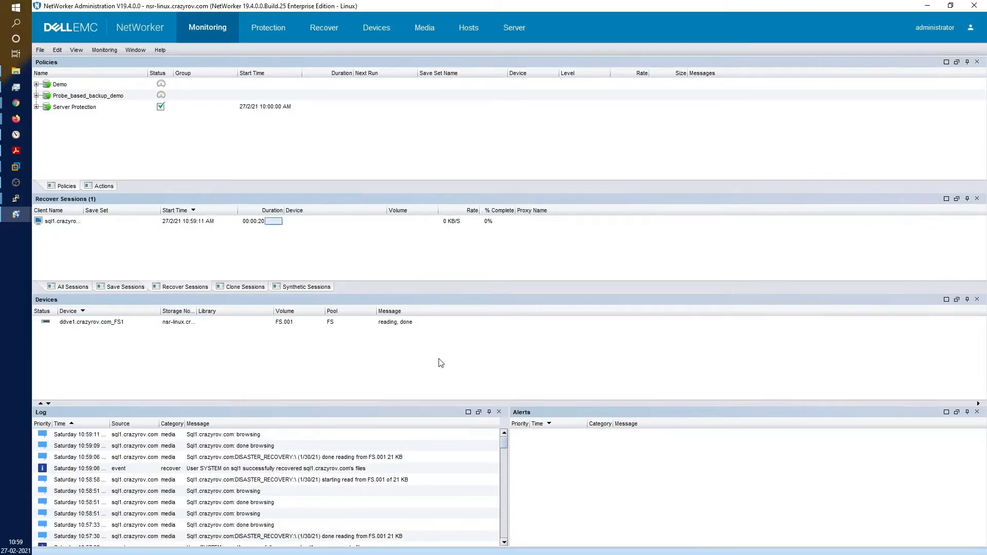
click(399, 326)
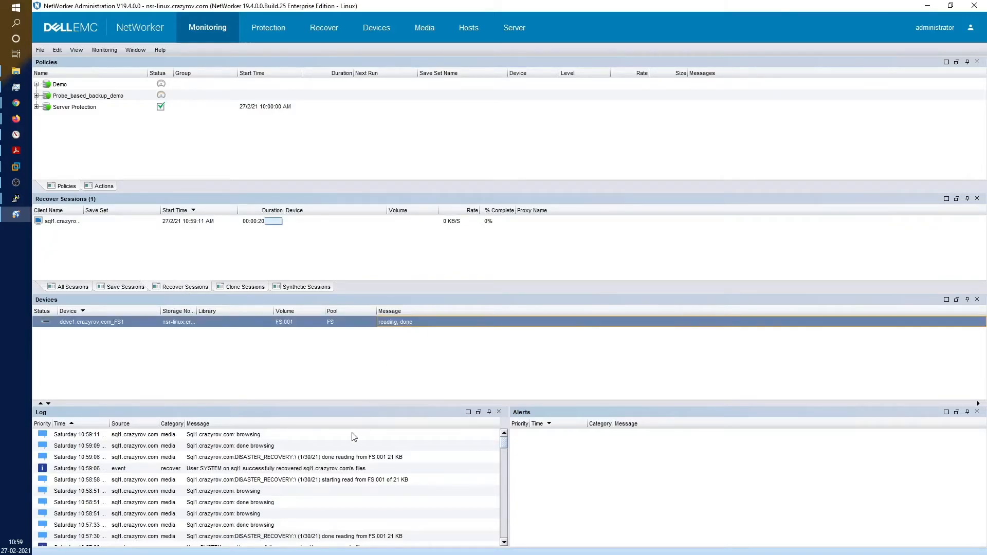
click(285, 460)
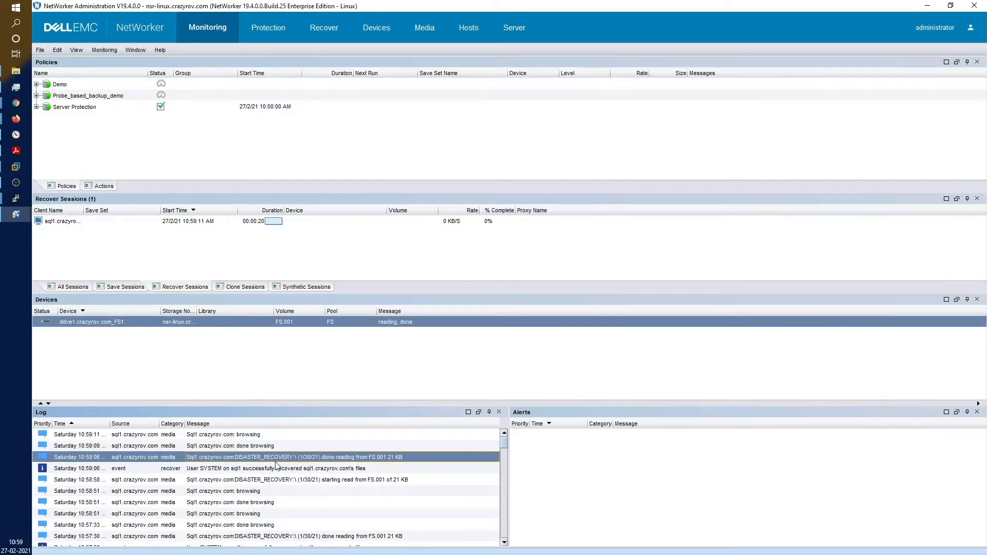
key(alt+Tab)
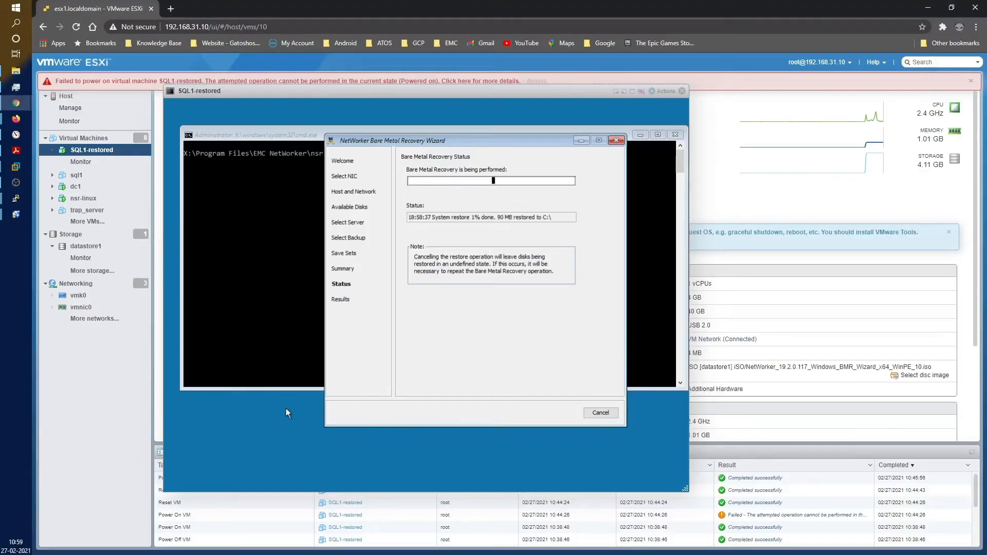
key(alt+Tab)
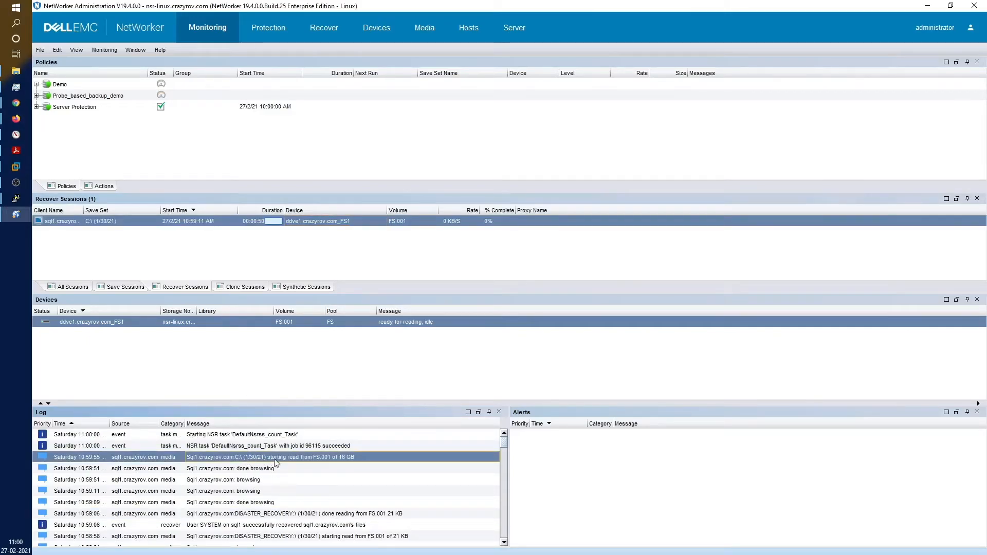
Return to the SQL1-restored console in VMware ESXi and reboot the recovered system from the wizard's results page.
key(alt+Tab)
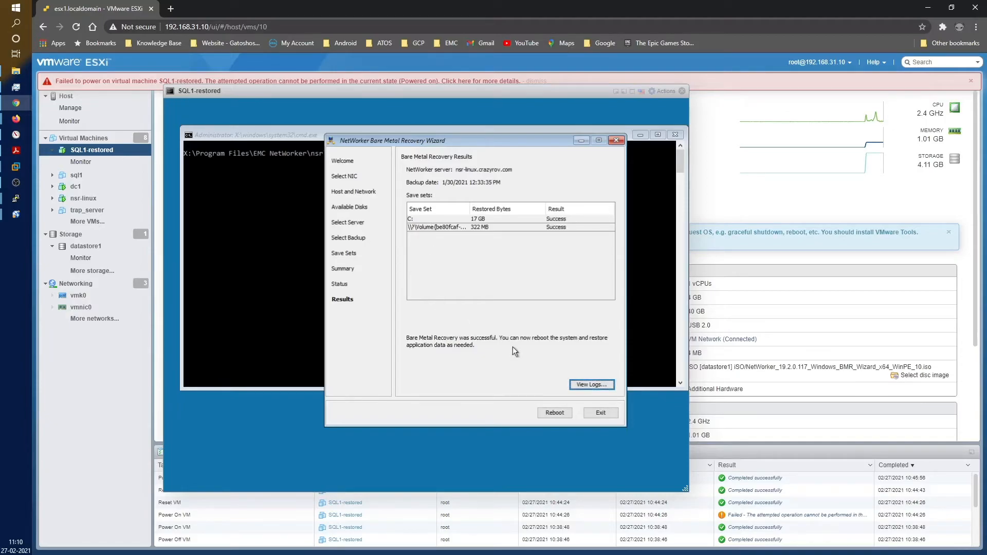
click(556, 413)
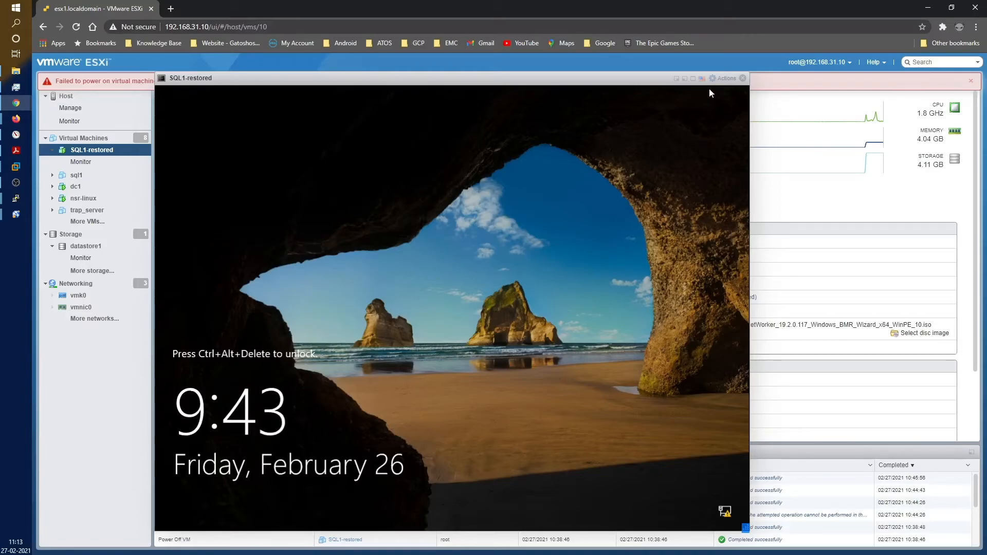
Send Ctrl+Alt+Delete to the SQL1-restored guest and sign in as Administrator with the account password.
click(722, 78)
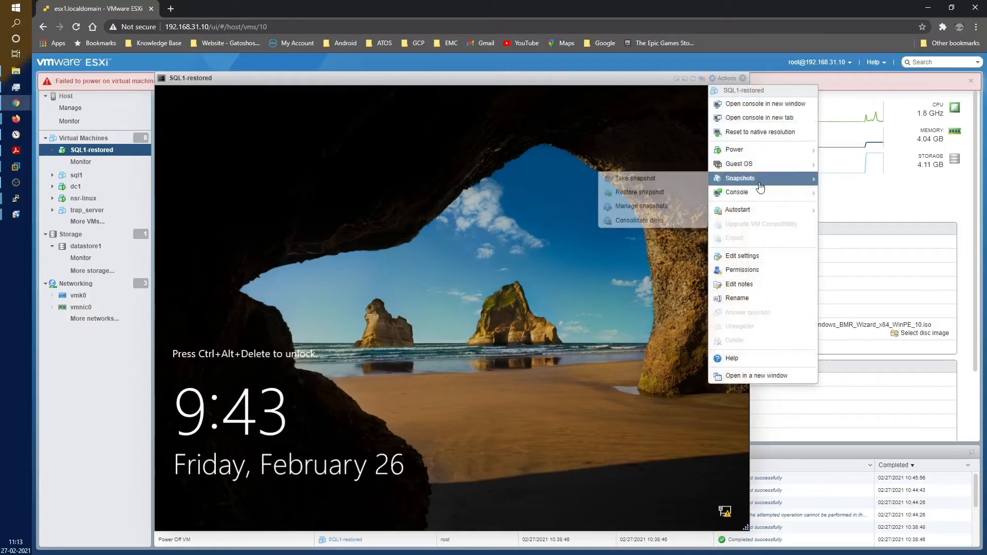
mouse_move(764, 163)
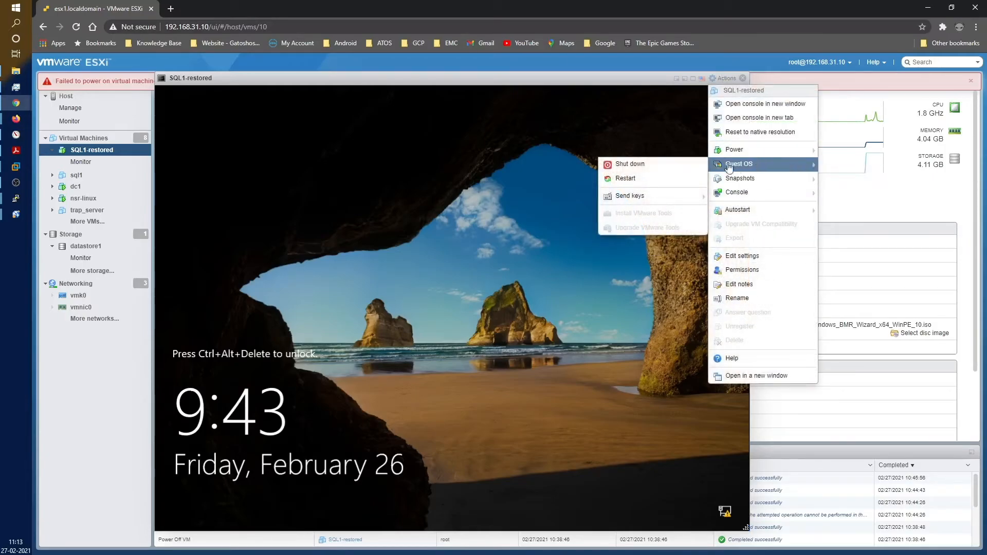
mouse_move(669, 196)
click(573, 205)
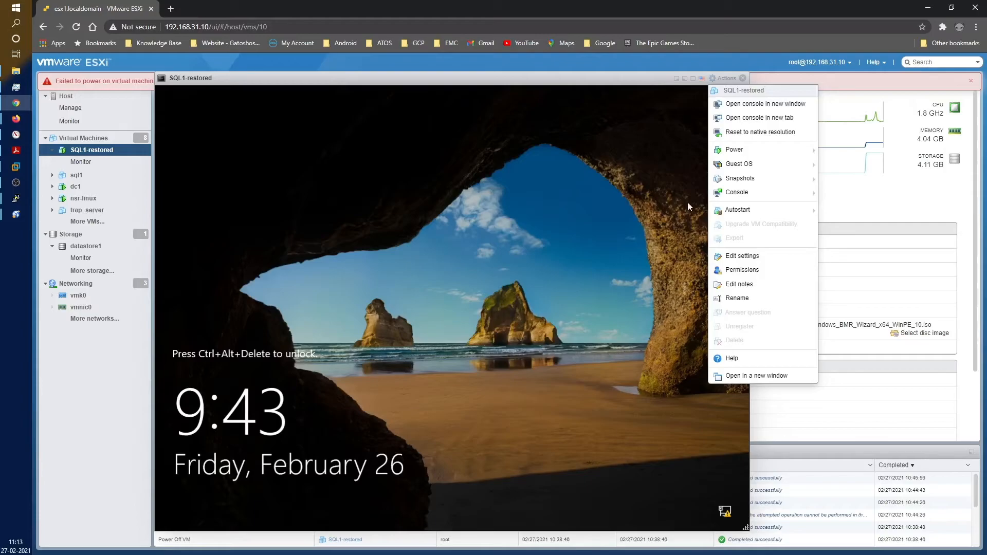
mouse_move(746, 170)
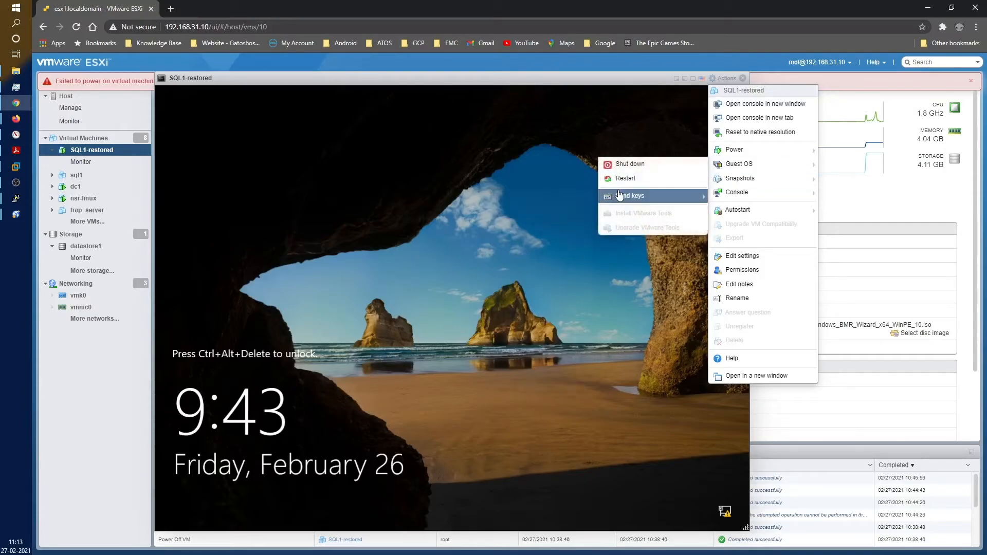
mouse_move(633, 196)
click(563, 199)
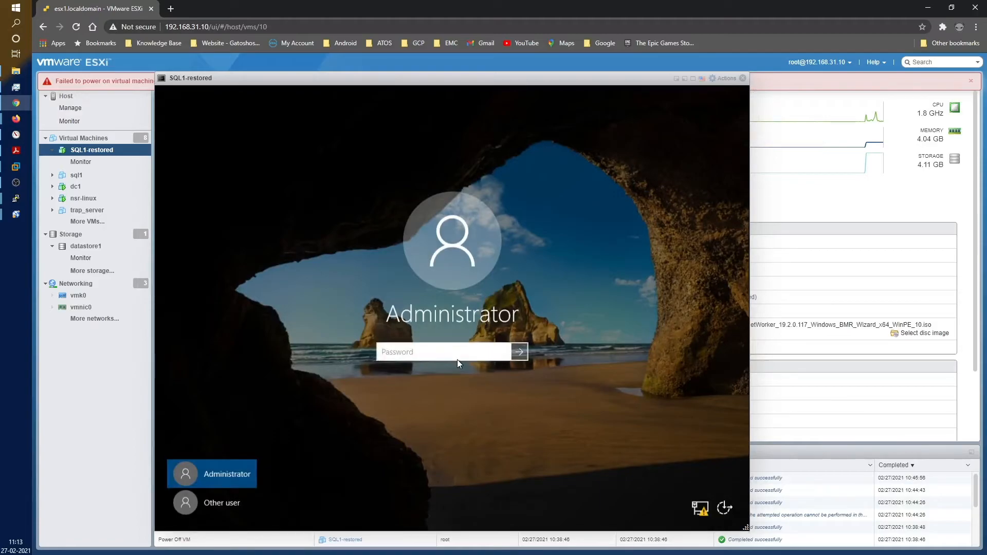
text(********)
key(Return)
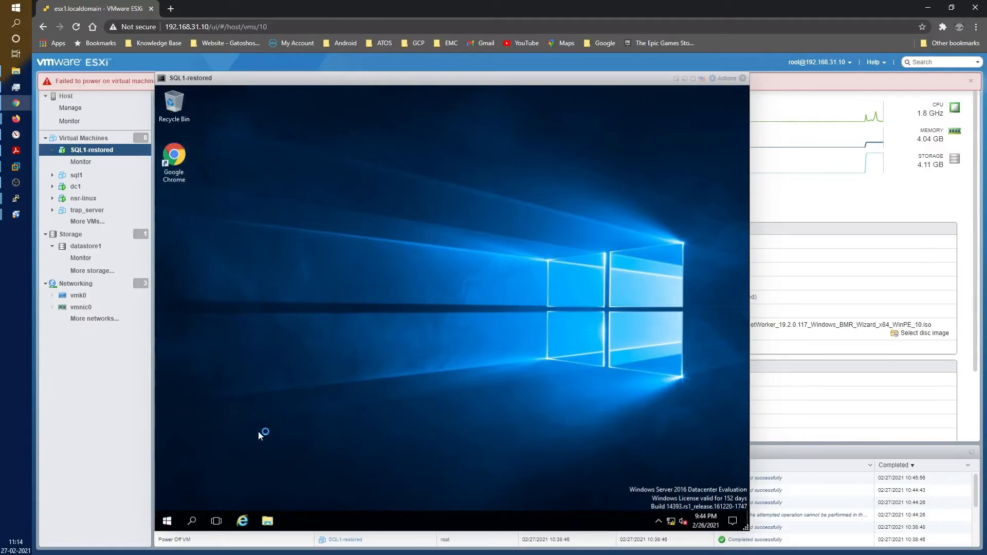
Open a Command Prompt on the restored server by running cmd.
right_click(161, 536)
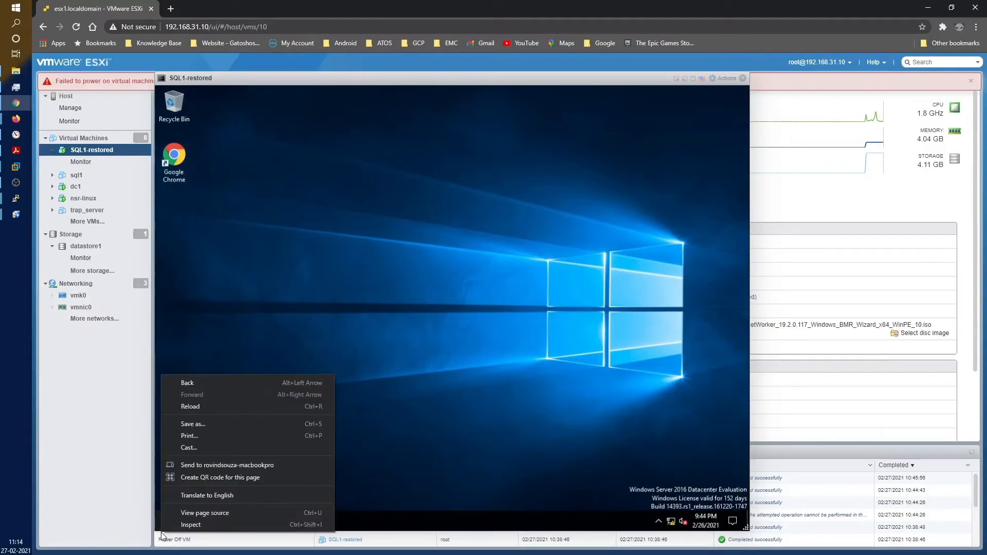
click(504, 485)
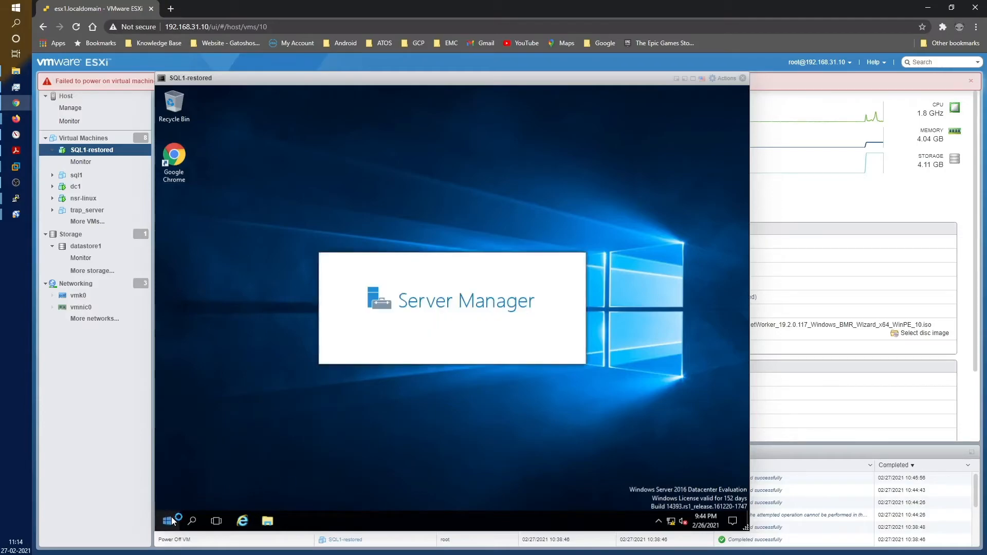
right_click(172, 521)
click(203, 467)
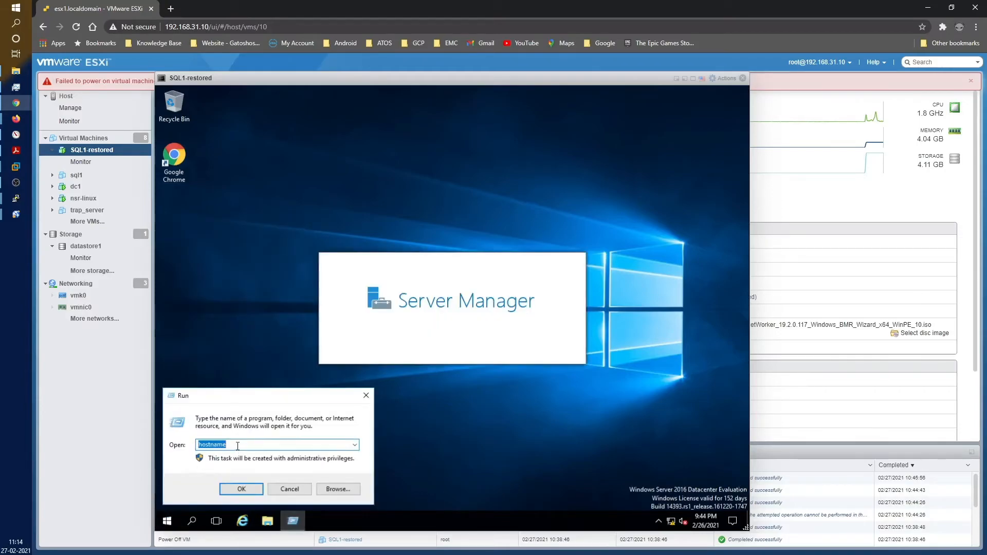
text(cmd)
key(Return)
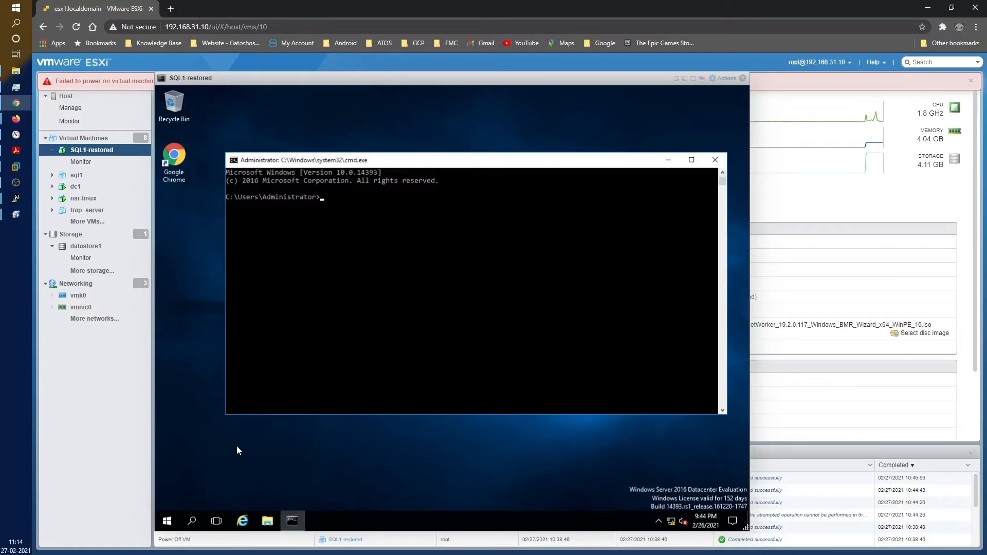
Run hostname and ipconfig /all, and review the restored server's host name, IP address, gateway and DNS settings.
text(hostname)
key(Return)
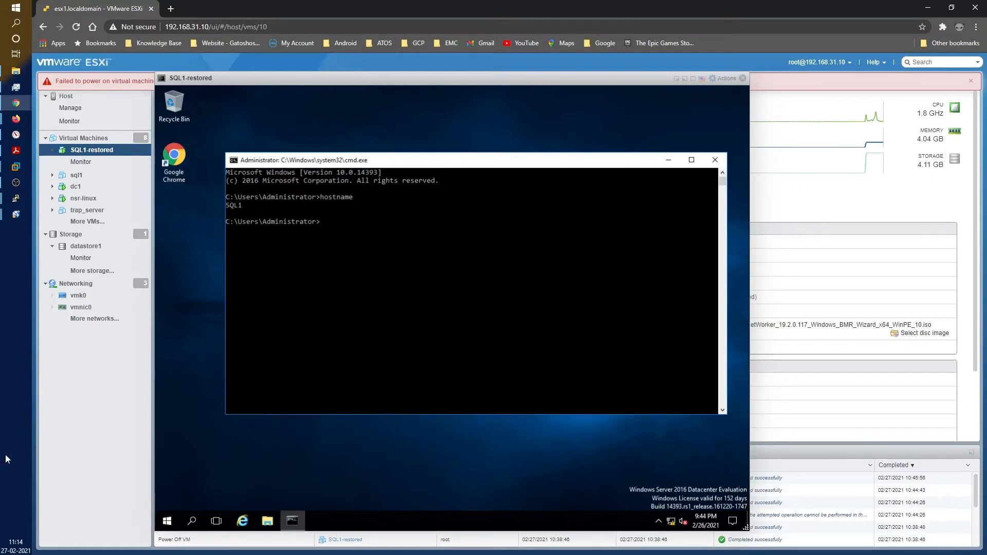
text(ipconfig)
text( /all)
key(Return)
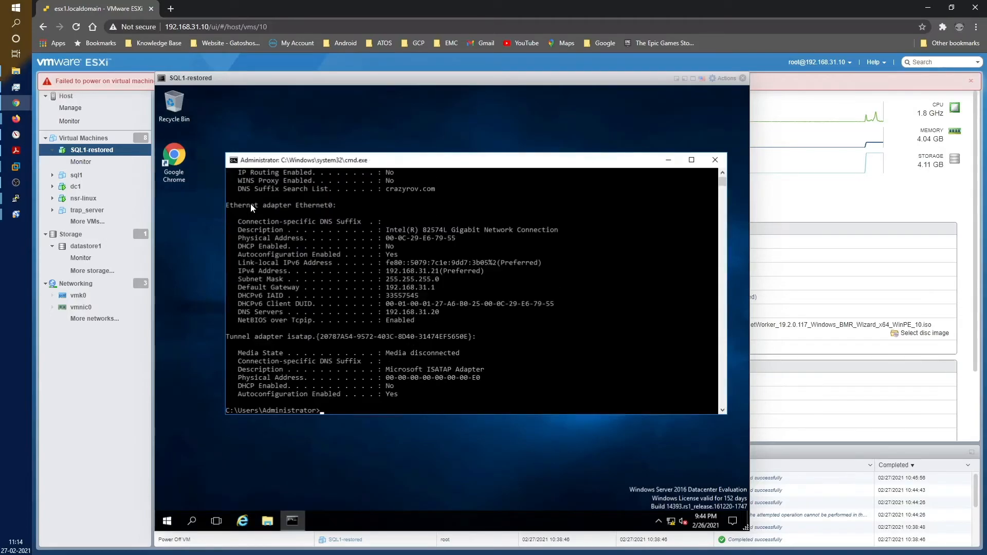
scroll(425, 302, up, 2)
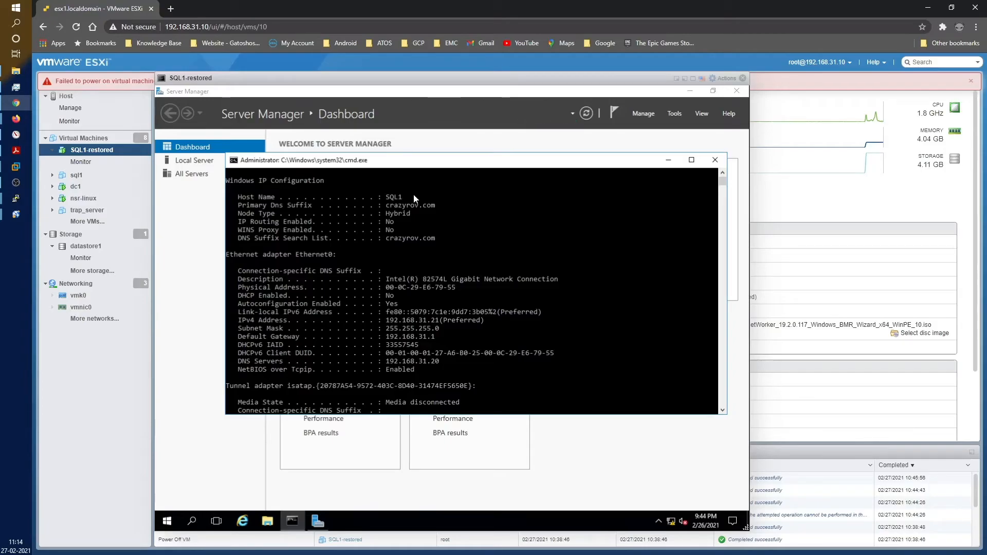
scroll(430, 262, down, 2)
scroll(430, 261, down, 2)
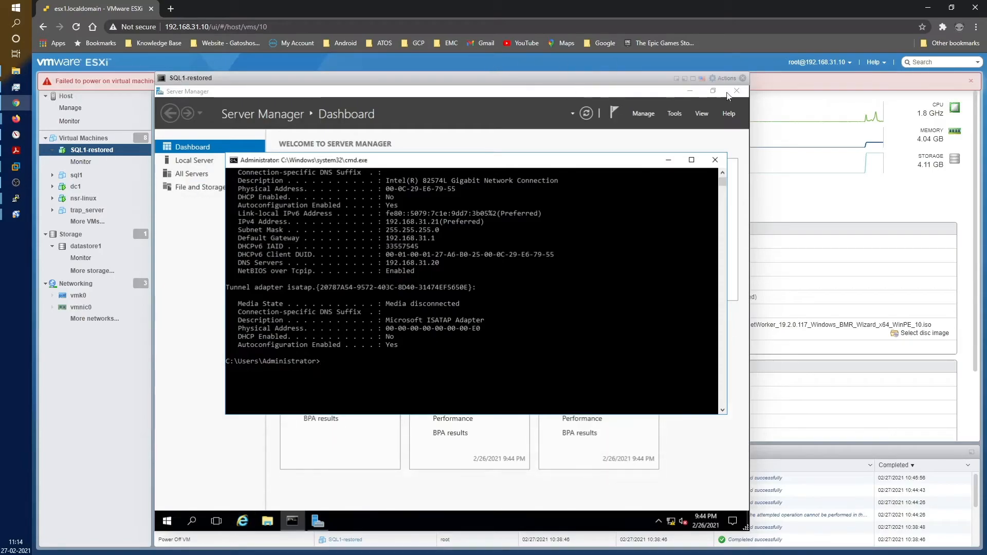
Close the SQL1-restored console and remove the VM's Hard disk 1, deleting its files from the datastore.
click(743, 78)
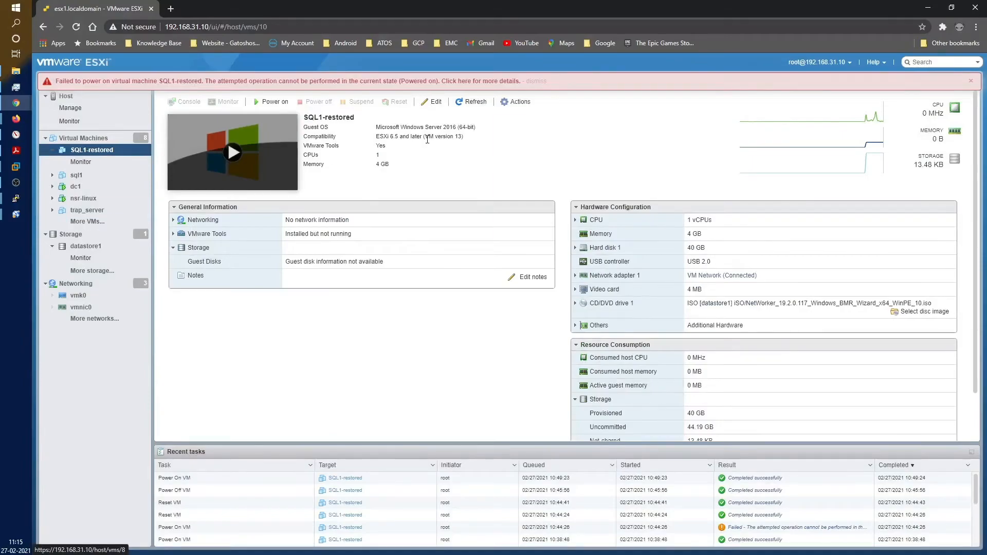
click(432, 102)
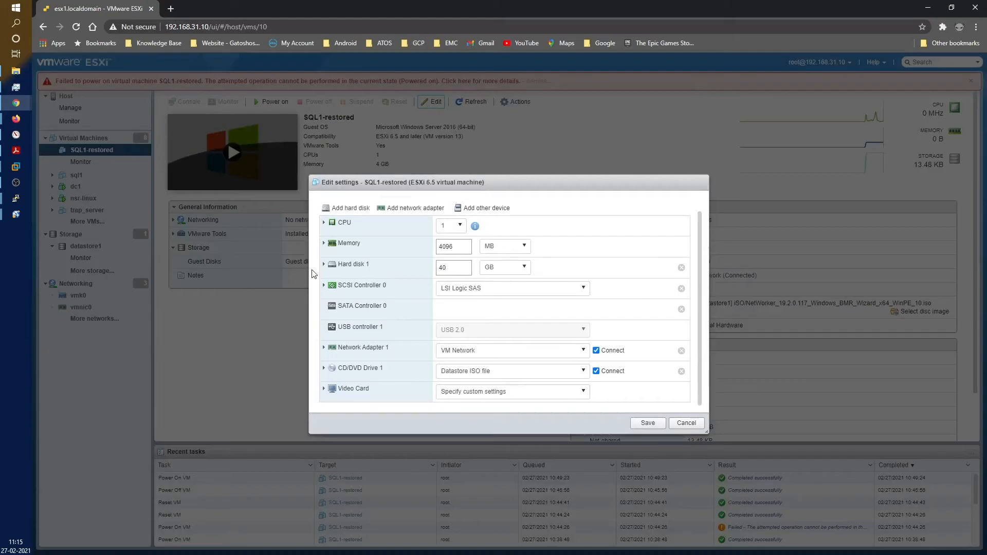
click(324, 264)
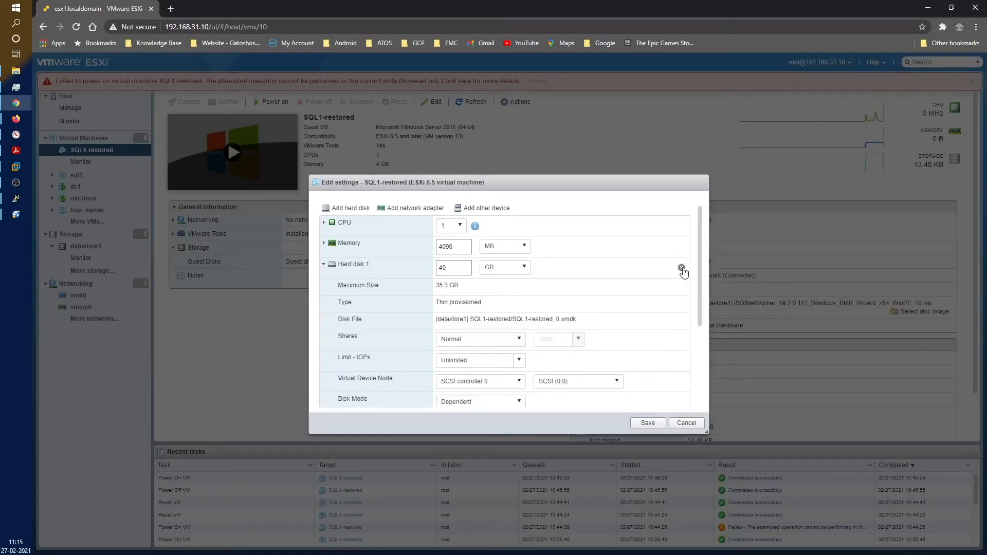
click(681, 268)
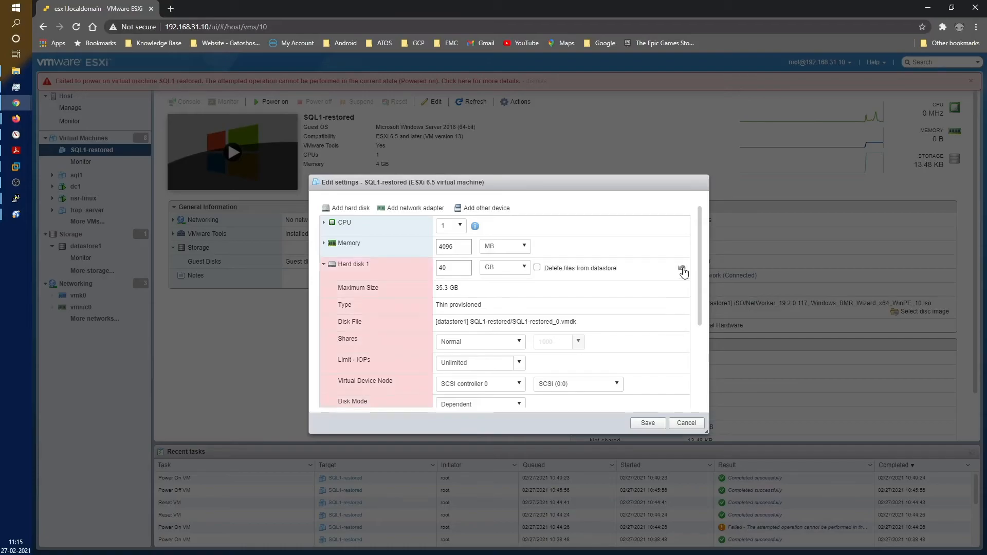
click(536, 268)
scroll(603, 308, down, 1)
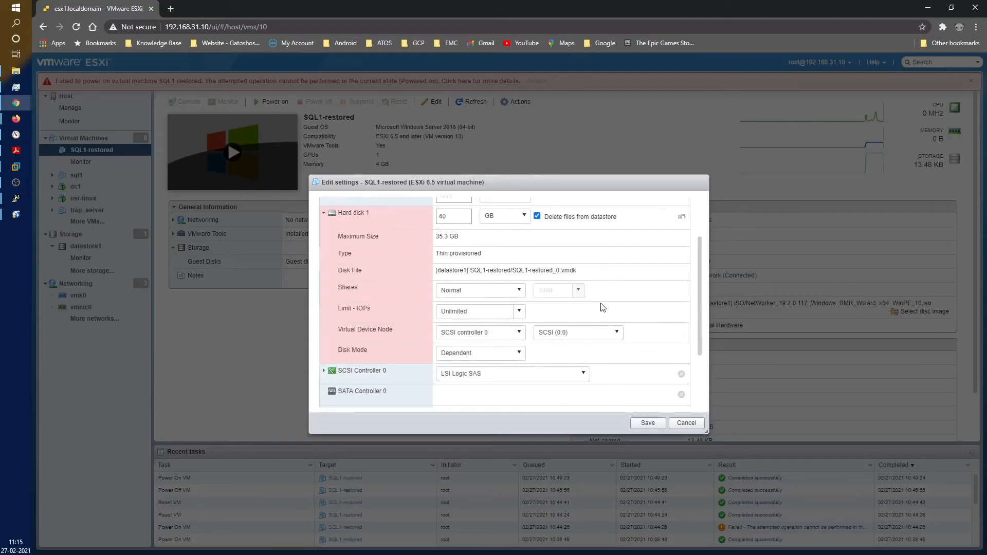
click(644, 423)
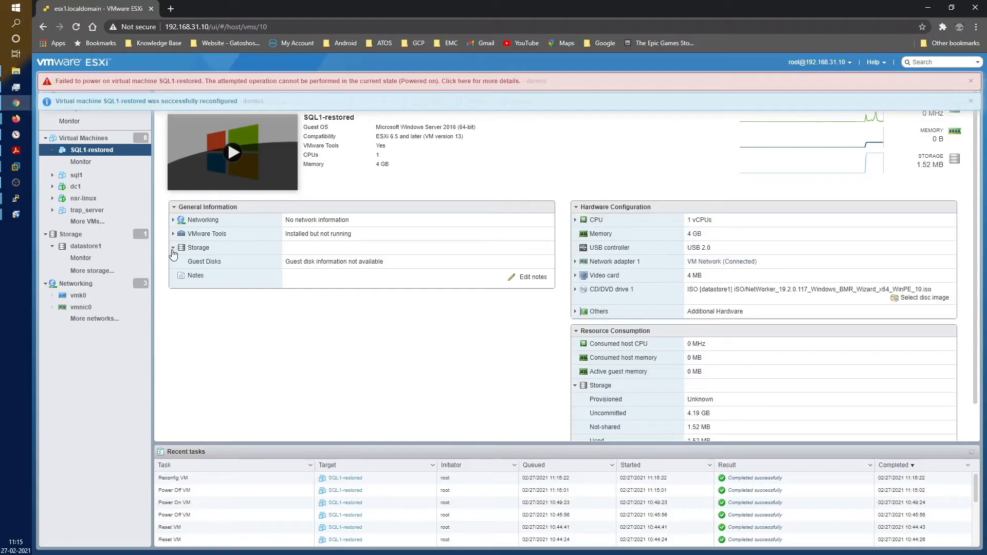
click(173, 249)
click(173, 248)
click(253, 101)
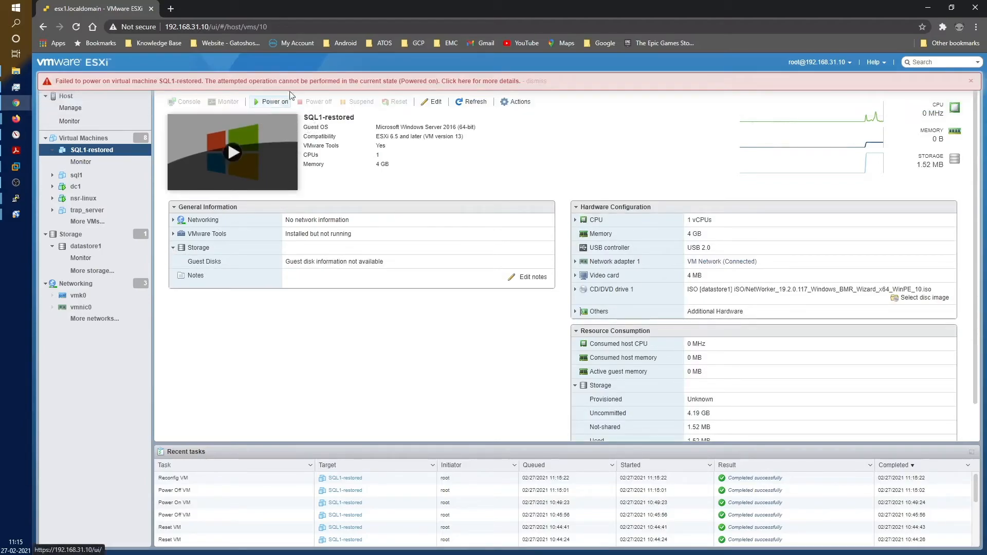
Add a new hard disk of 10 GB to the SQL1-restored virtual machine.
click(434, 102)
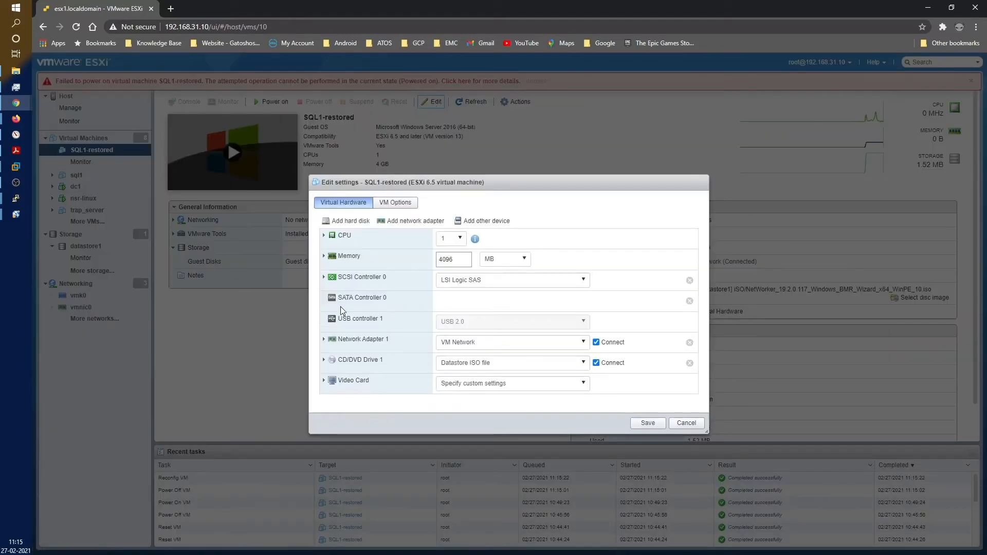
click(361, 222)
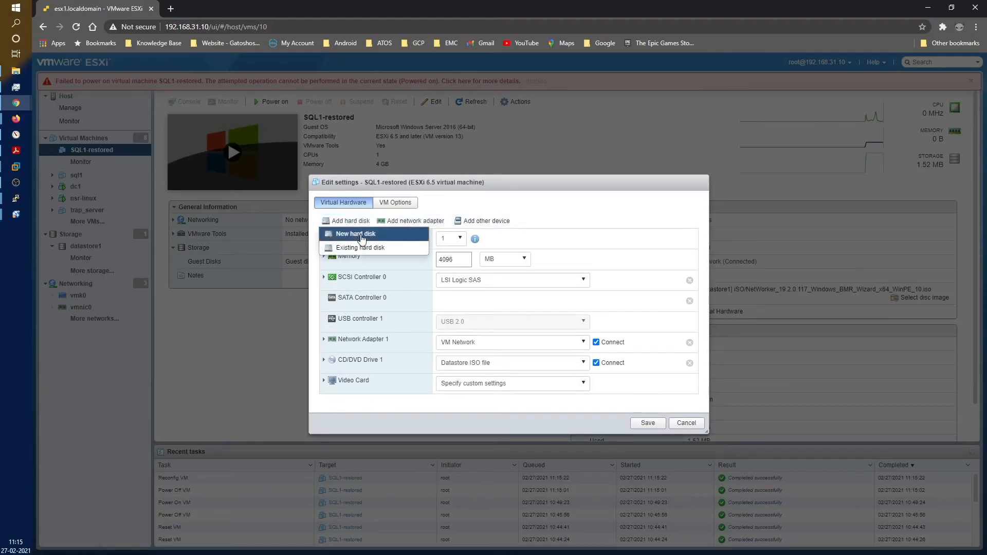
click(361, 236)
double_click(454, 280)
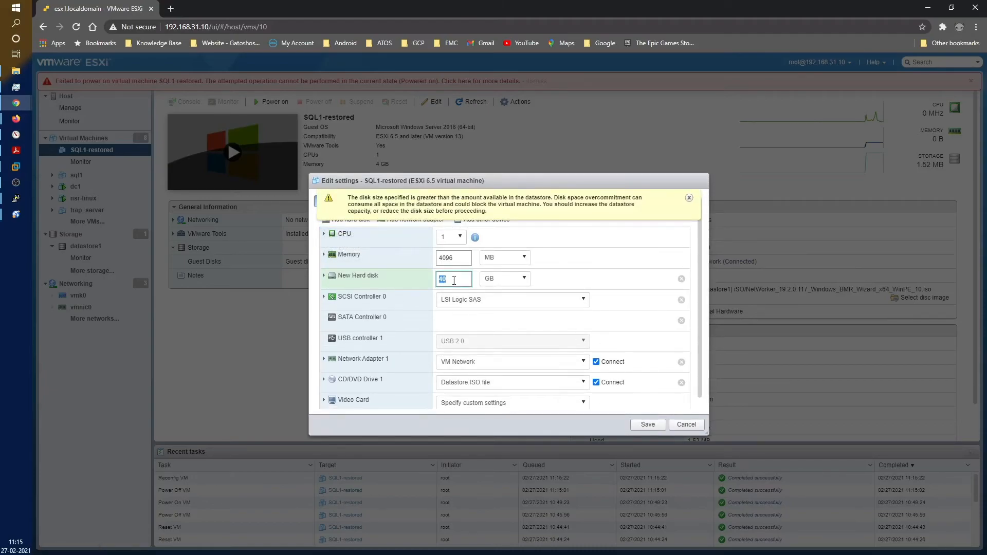
text(10)
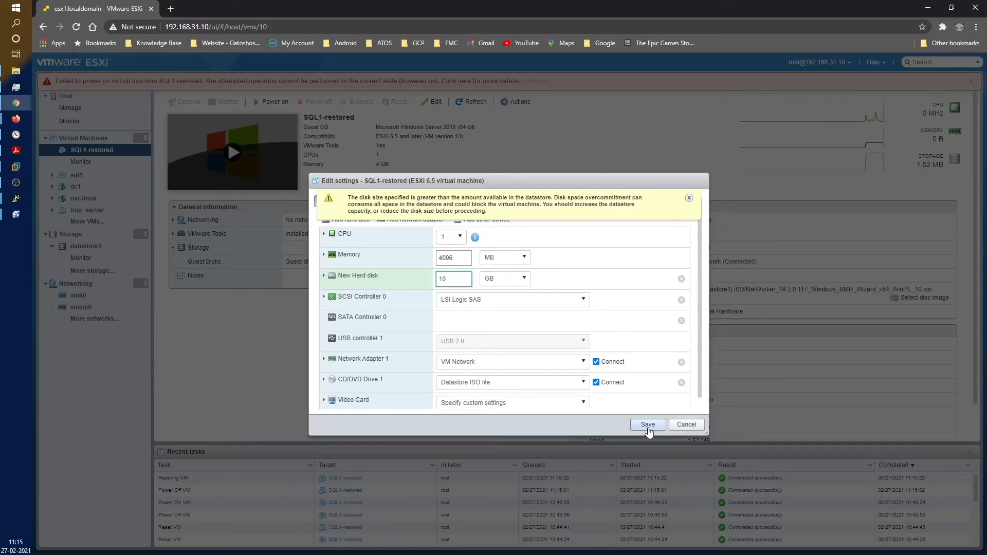
Keep CD/DVD Drive 1 on the Datastore ISO file, check its NetWorker BMR image, and save the VM settings.
scroll(586, 363, down, 1)
click(584, 373)
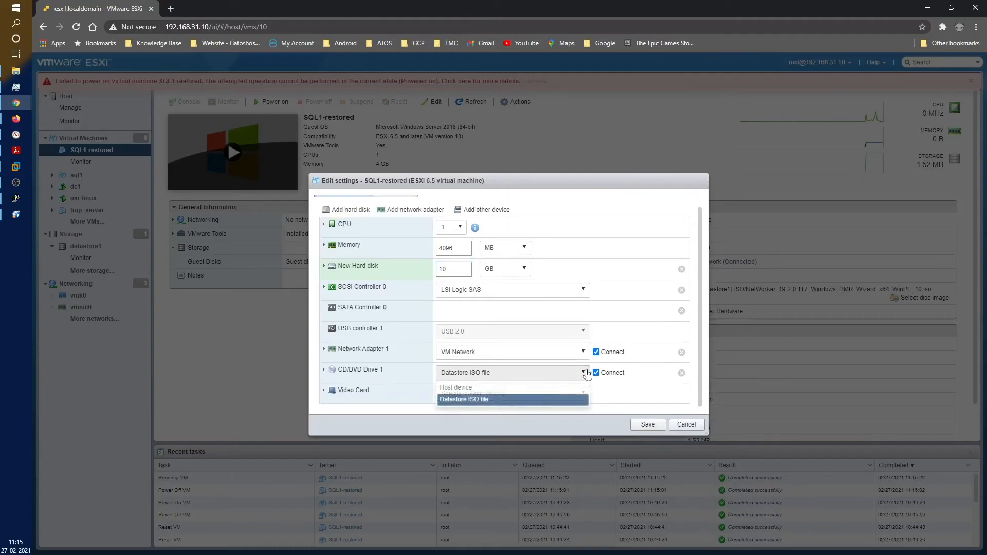
click(576, 399)
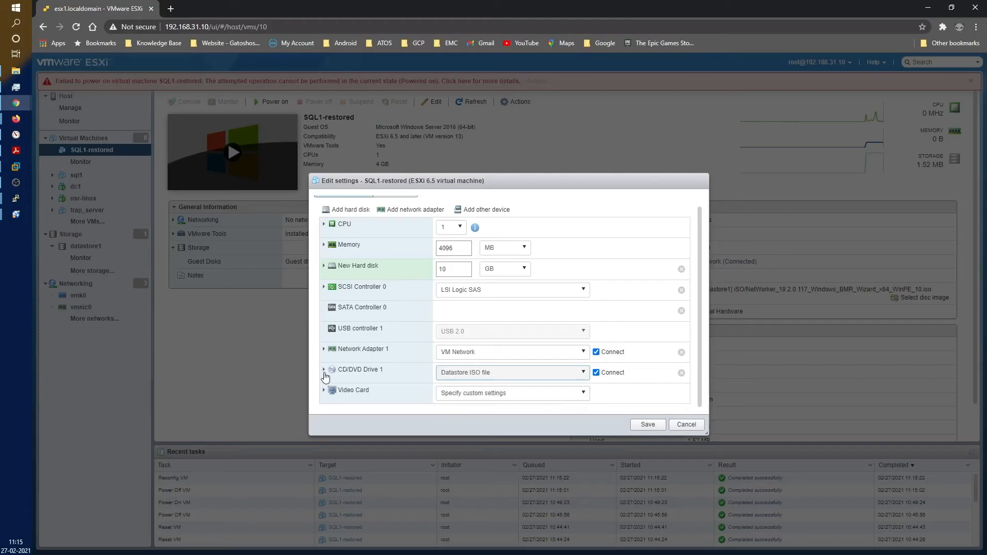
click(324, 370)
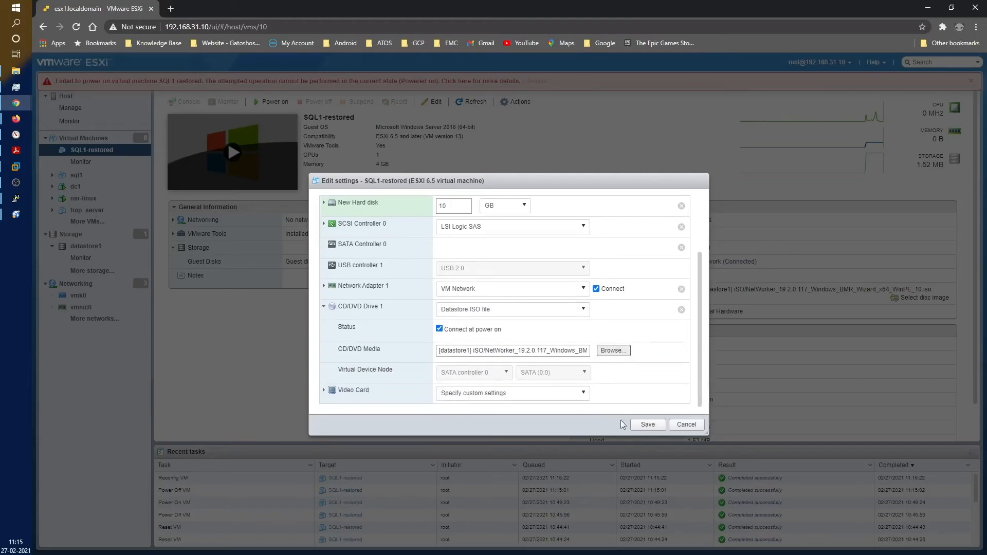
click(646, 426)
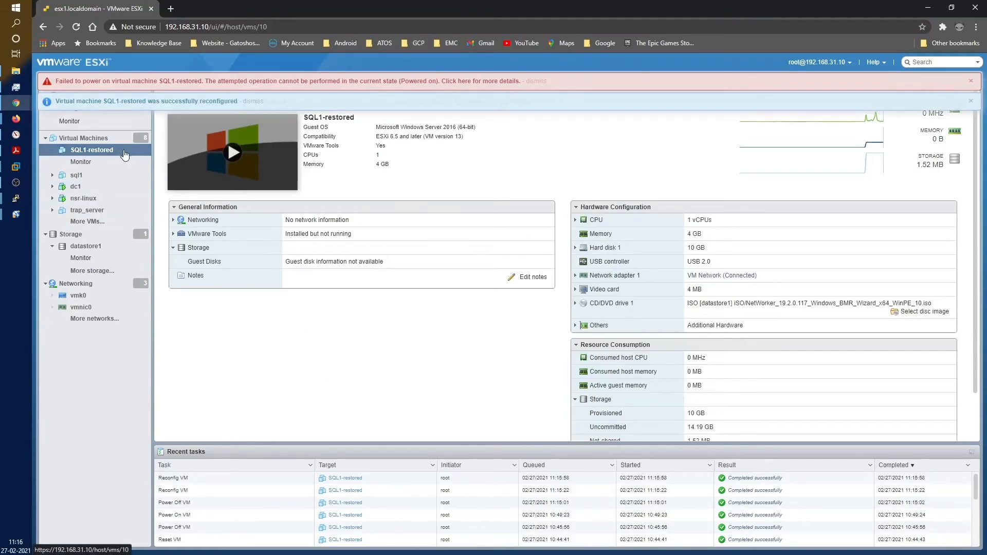
Power on SQL1-restored and enter the BIOS setup utility from its boot menu.
click(219, 155)
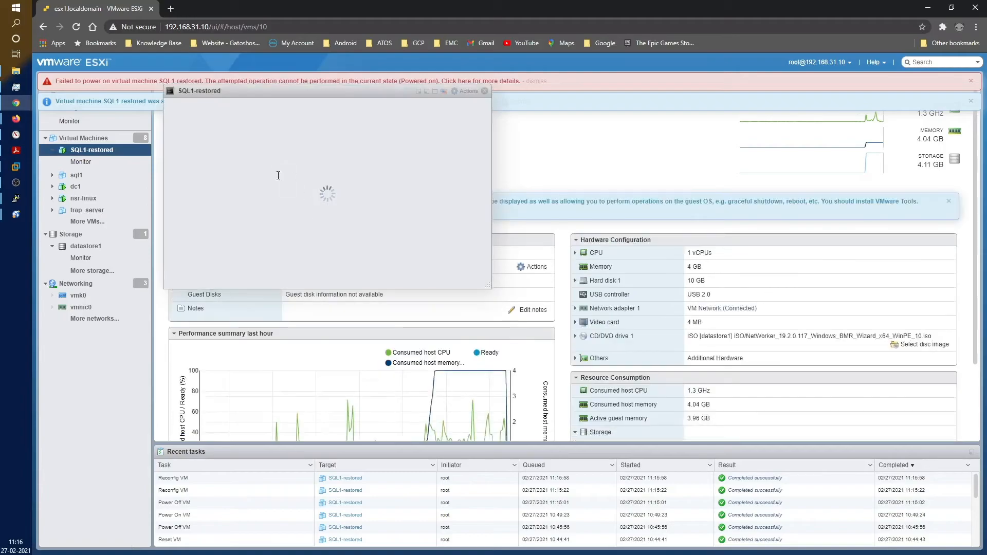
key(Escape)
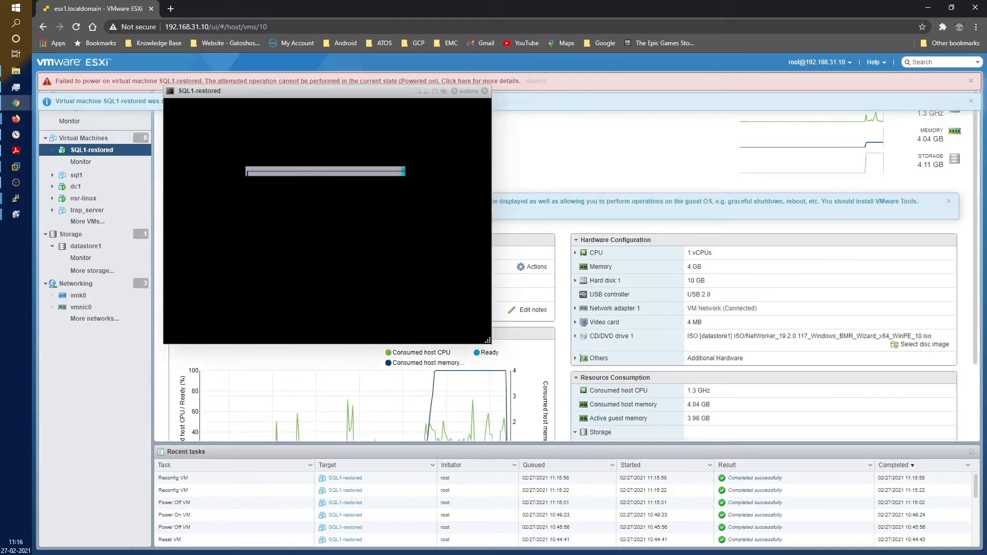
key(Down)
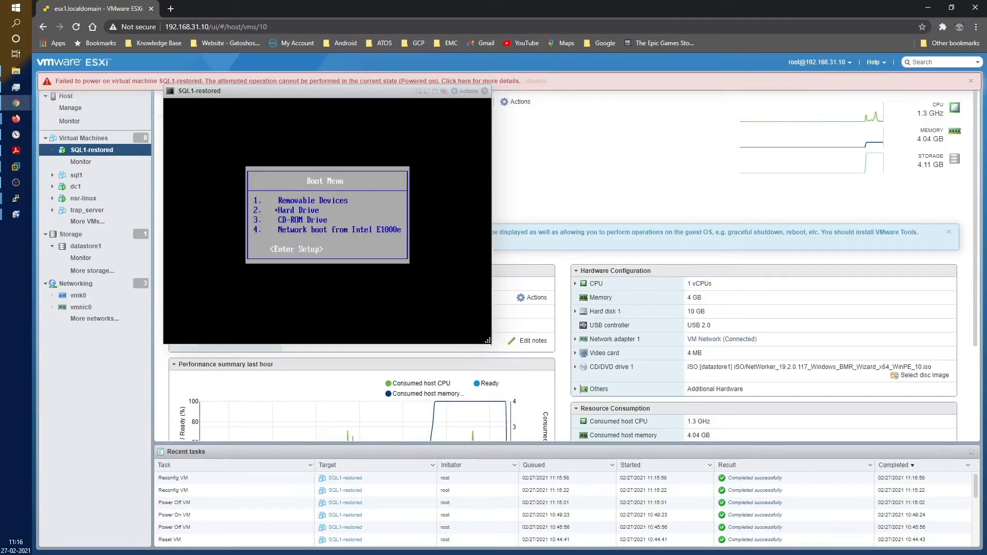
key(Return)
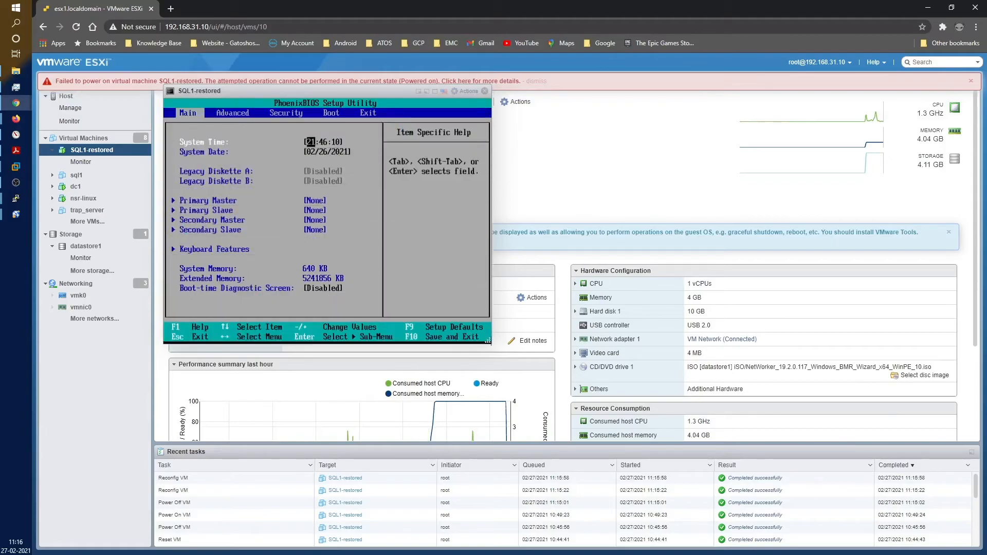
Set the BIOS system date to 12/01/2020, then save the configuration and exit to boot the recovery ISO.
key(Down)
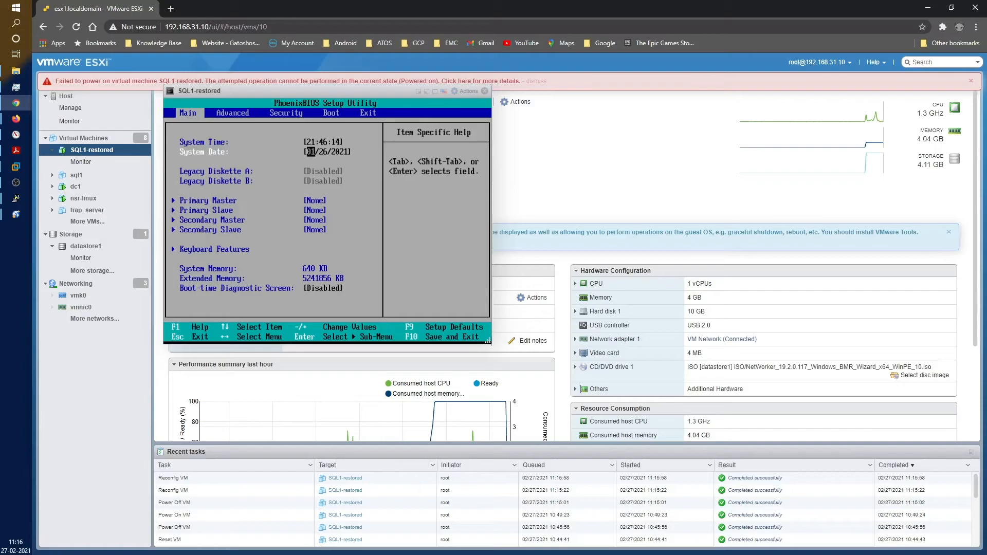
text(12/)
key(Tab)
key(plus)
key(F10)
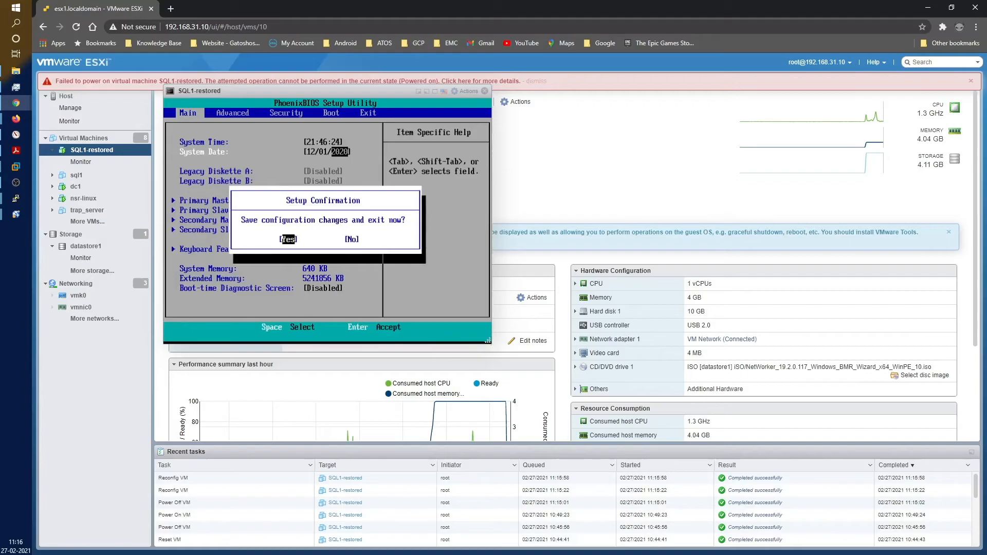
key(Return)
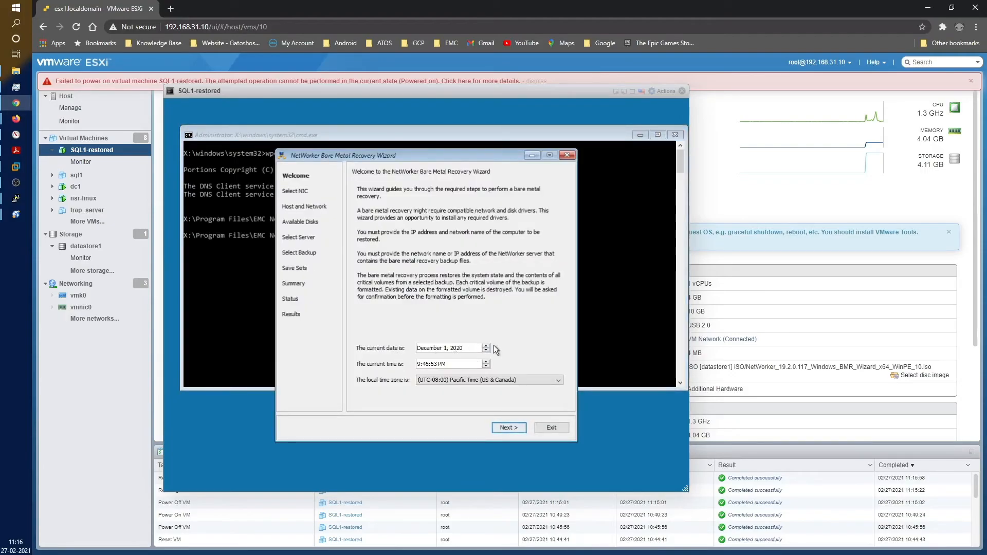
Set the recovery wizard's current date to February 1, 2020, keep the Pacific Time zone, and continue to network interface selection.
drag(434, 347, 454, 345)
click(487, 350)
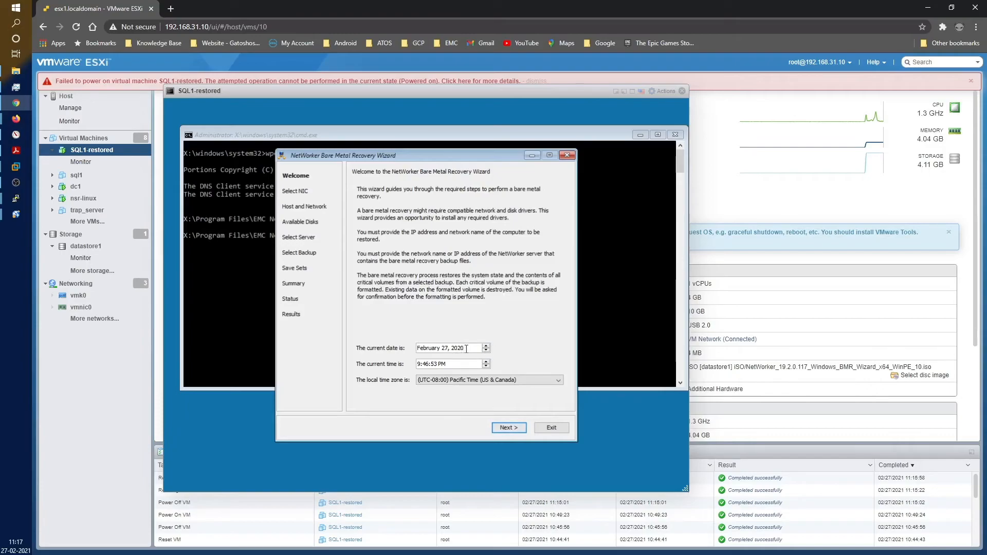
text(1)
click(470, 379)
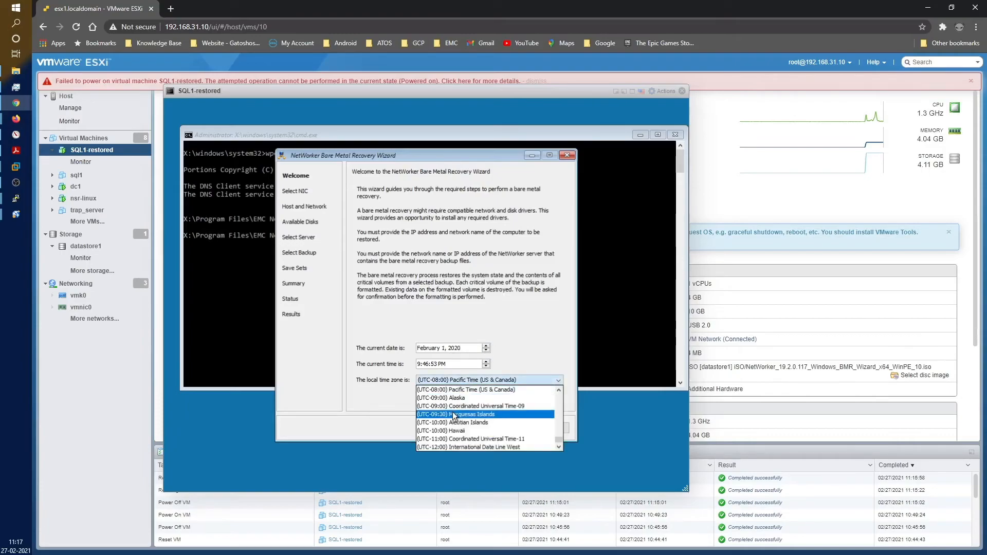
scroll(453, 413, up, 10)
scroll(455, 417, up, 15)
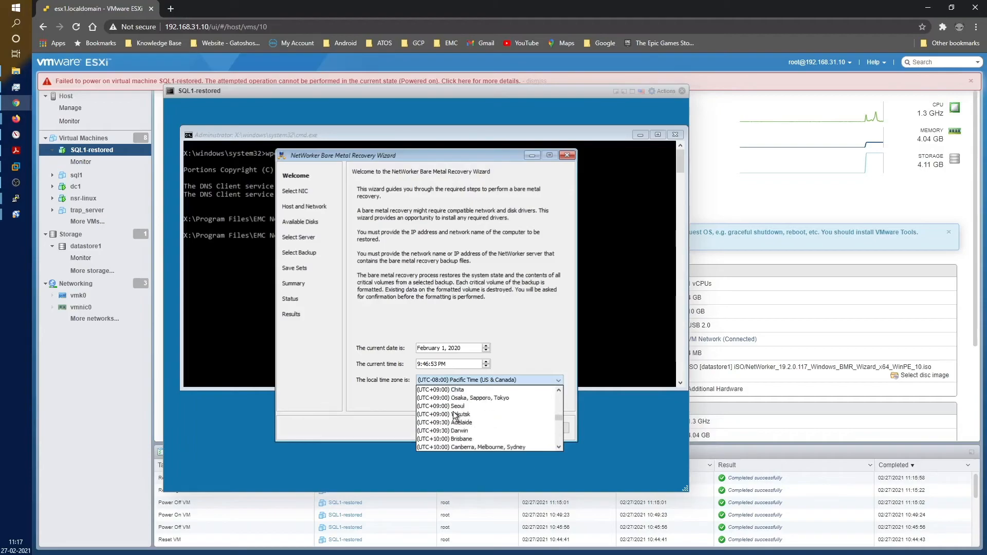
scroll(454, 415, up, 2)
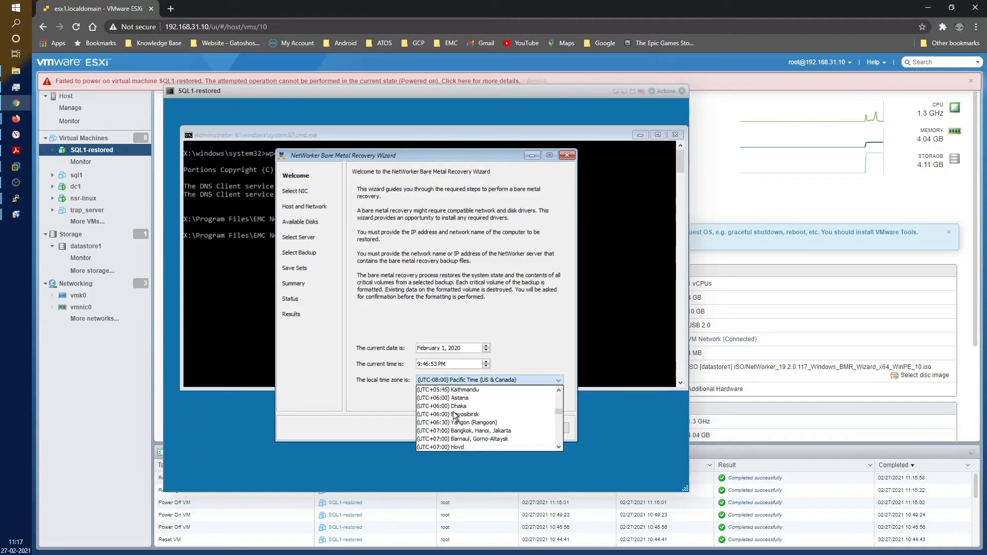
click(470, 398)
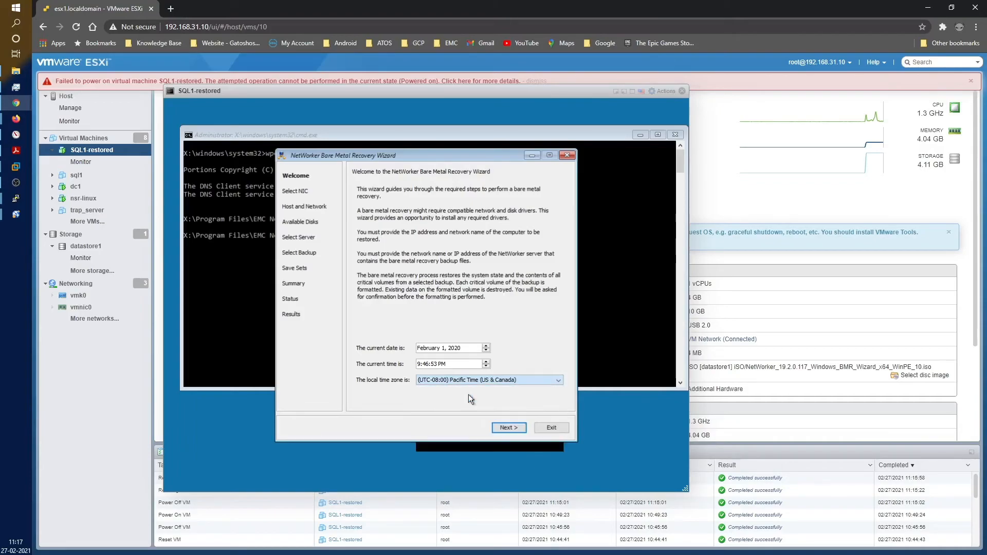
click(510, 428)
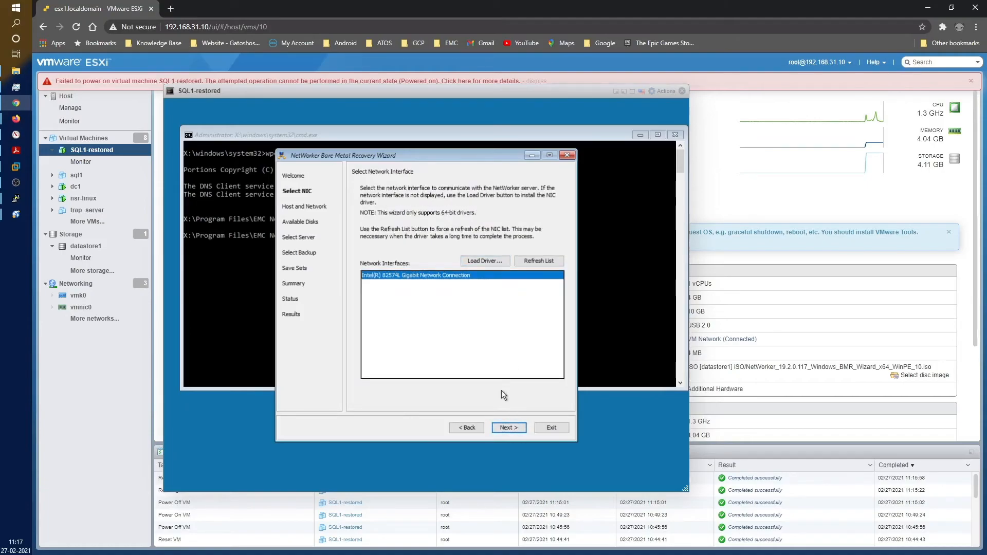
Accept the Intel 82574L network interface, and set the hostname to sql1 and the DNS domain to crazyrov.com.
click(507, 425)
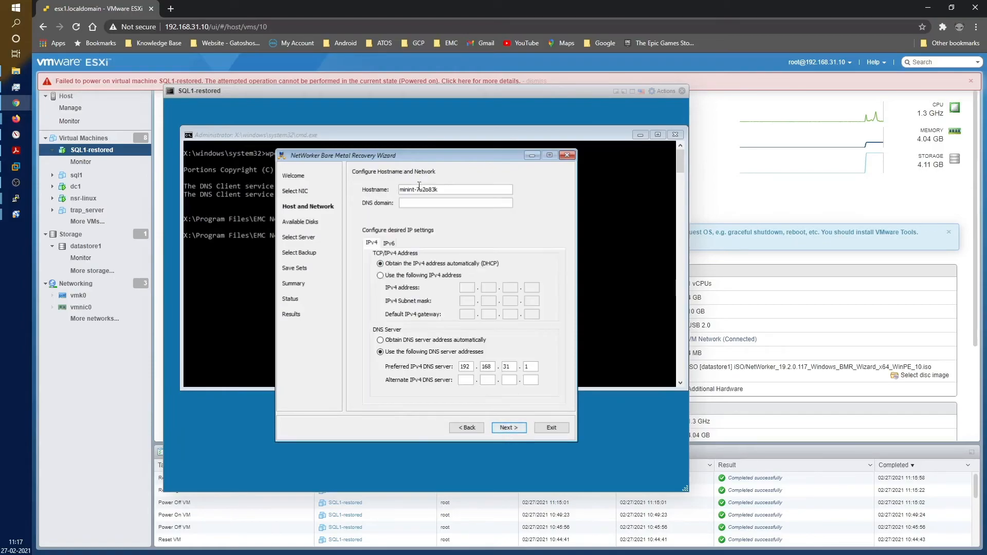
drag(439, 190, 419, 190)
double_click(419, 190)
text(sql1)
text(crazu)
text(rov.com)
Assign static IPv4 address 192.168.31.21, mask 255.255.255.0 and gateway 192.168.31.1, and change the last octet of the preferred DNS server.
click(387, 276)
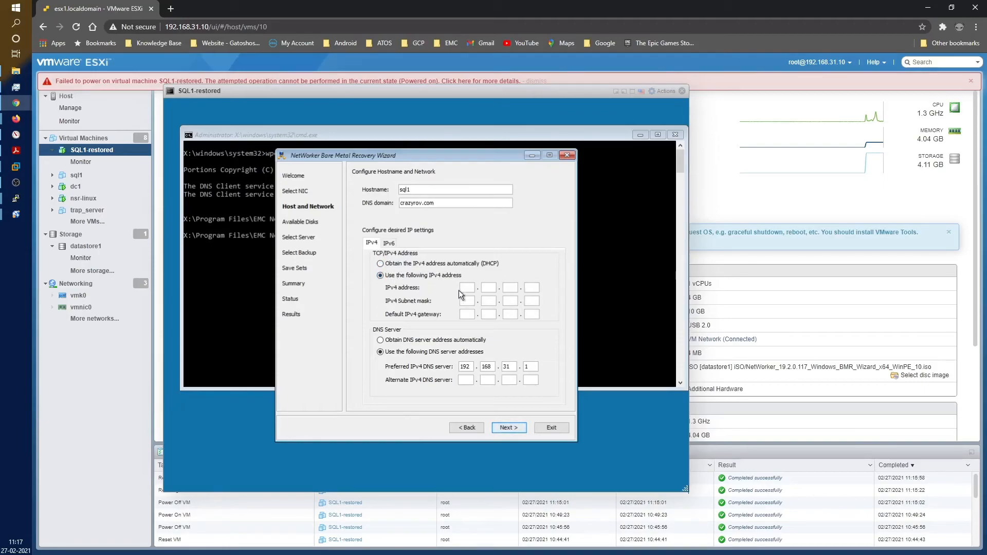
text(192)
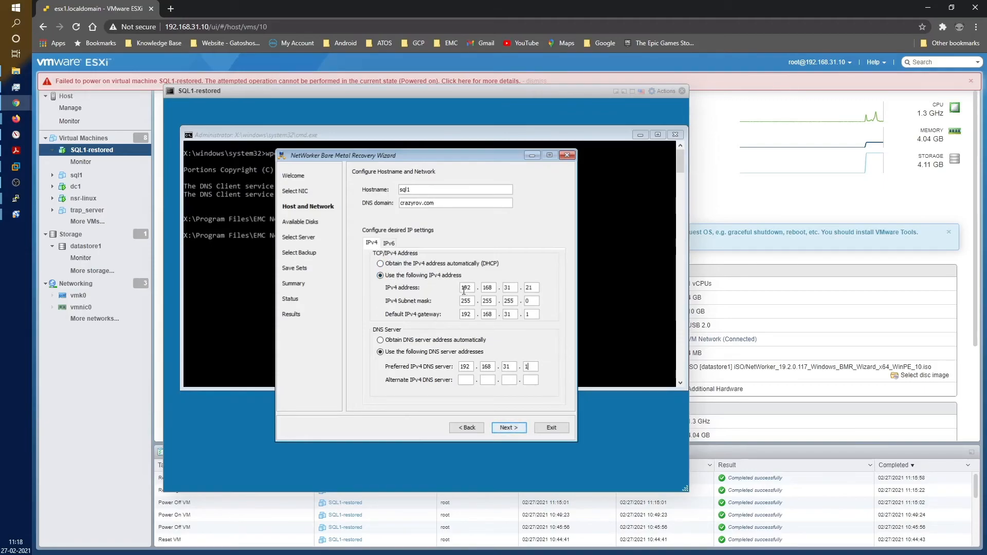
key(BackSpace)
text(2)
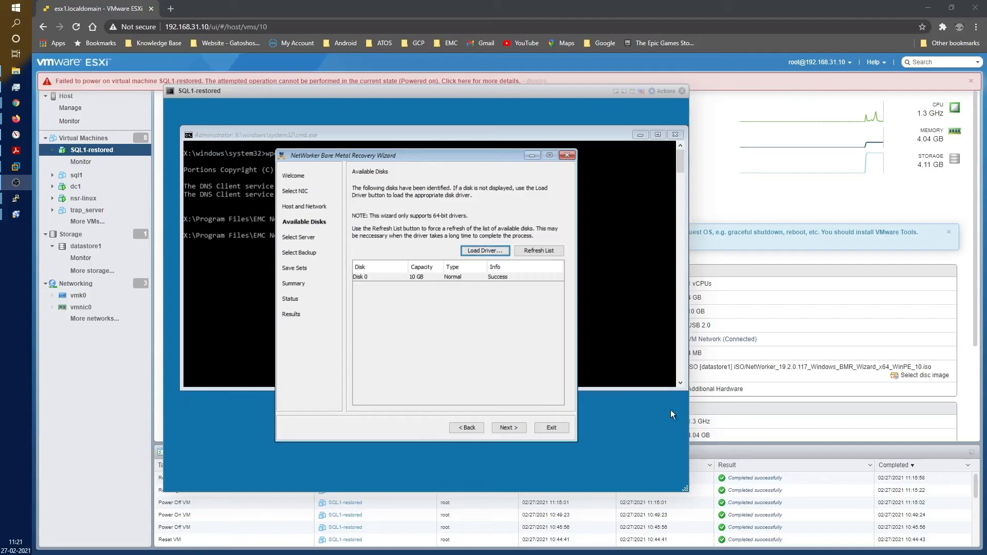
Accept the 10 GB Disk 0 as the available disk and set the NetWorker server to nsr-linux.crazyrov.com.
click(436, 276)
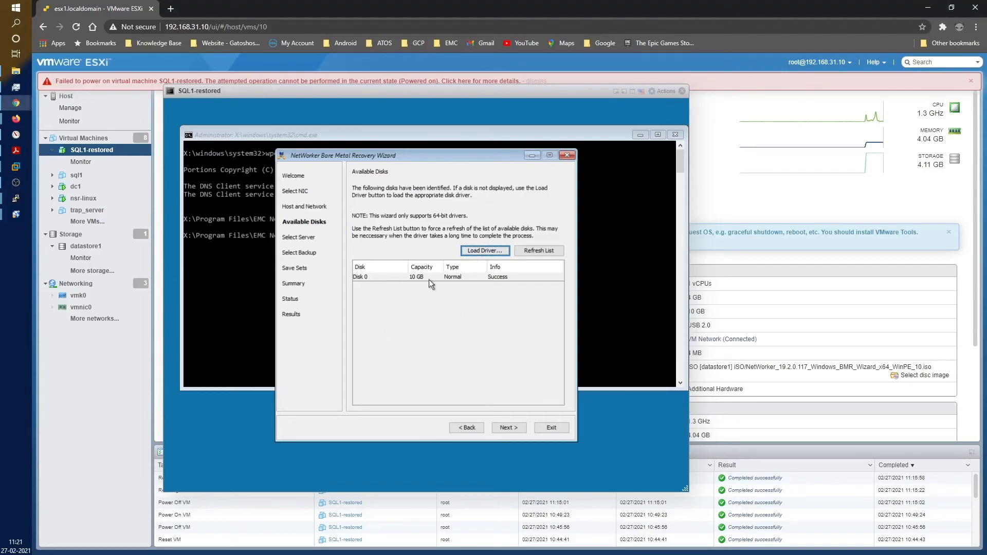
click(509, 428)
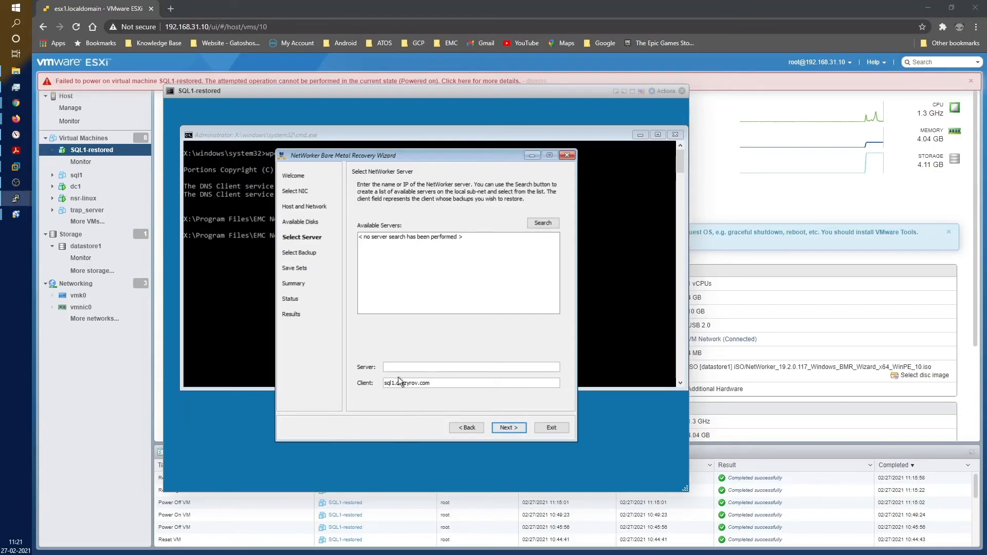
text(nsr-)
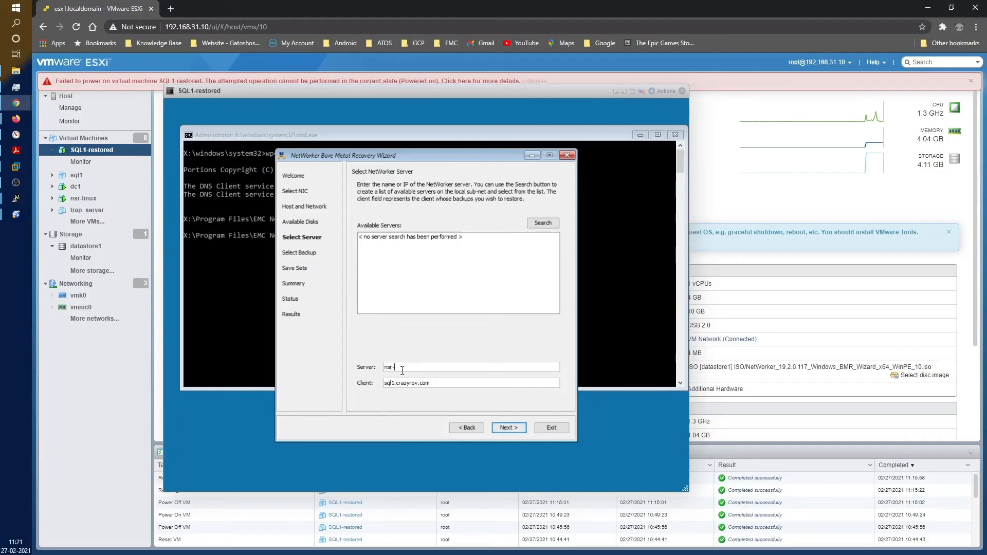
text(linux.crazyrov.com)
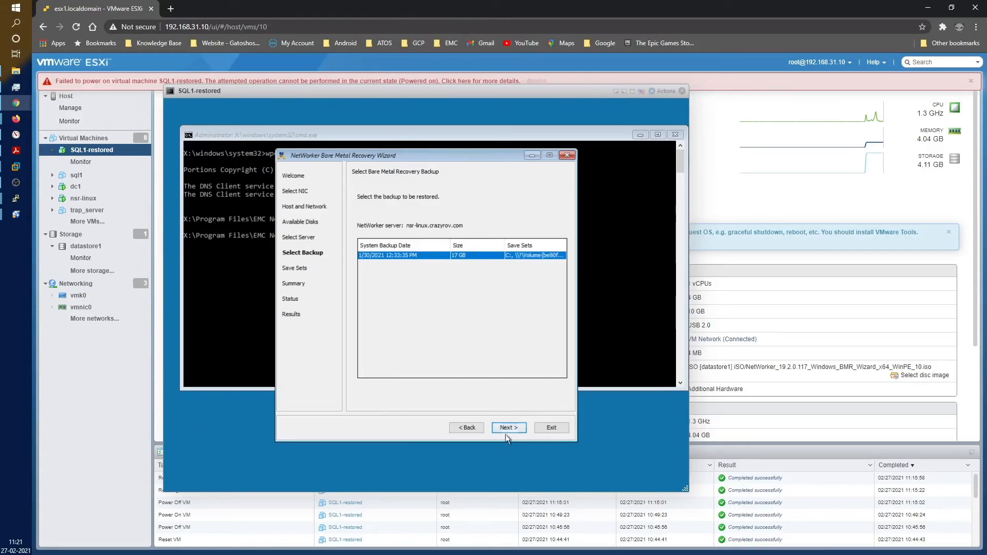
Try to restore the 1/30/2021 12:33:35 PM backup with its listed save sets, confirming that the disks may be formatted.
click(508, 428)
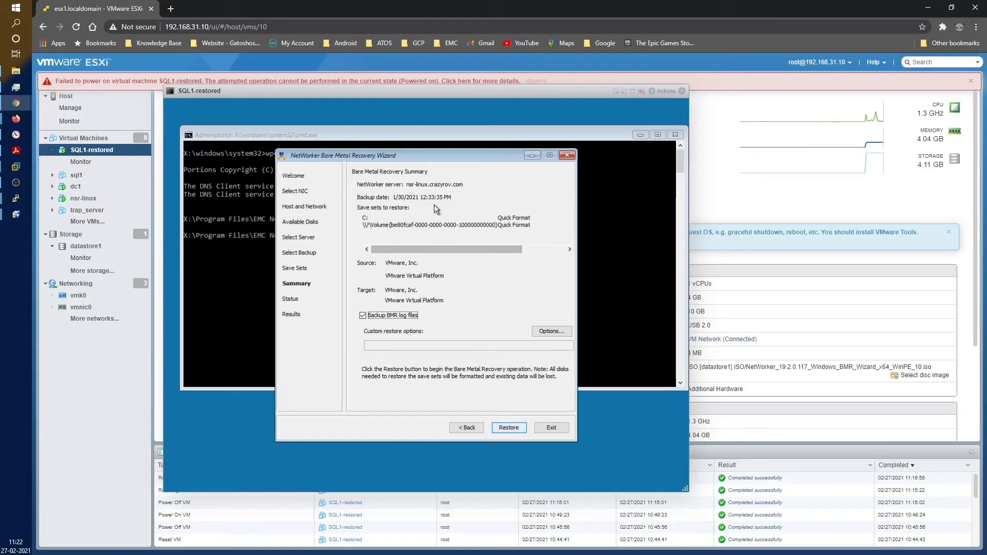
click(519, 431)
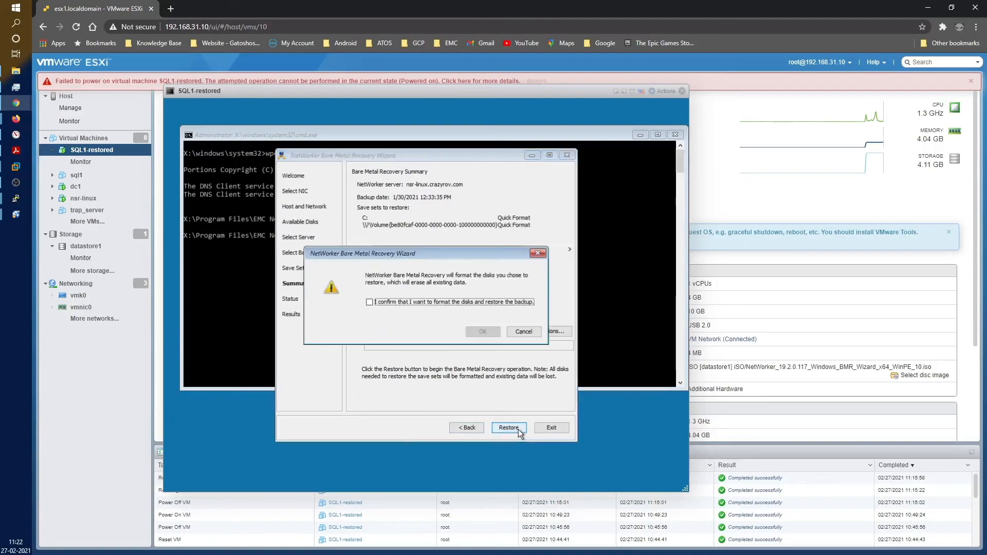
click(402, 300)
click(480, 329)
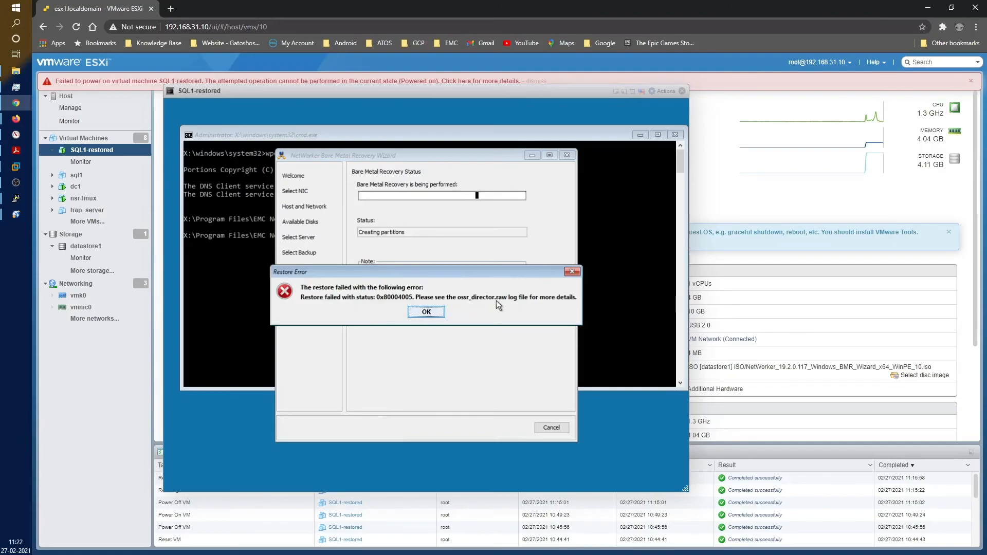
click(434, 314)
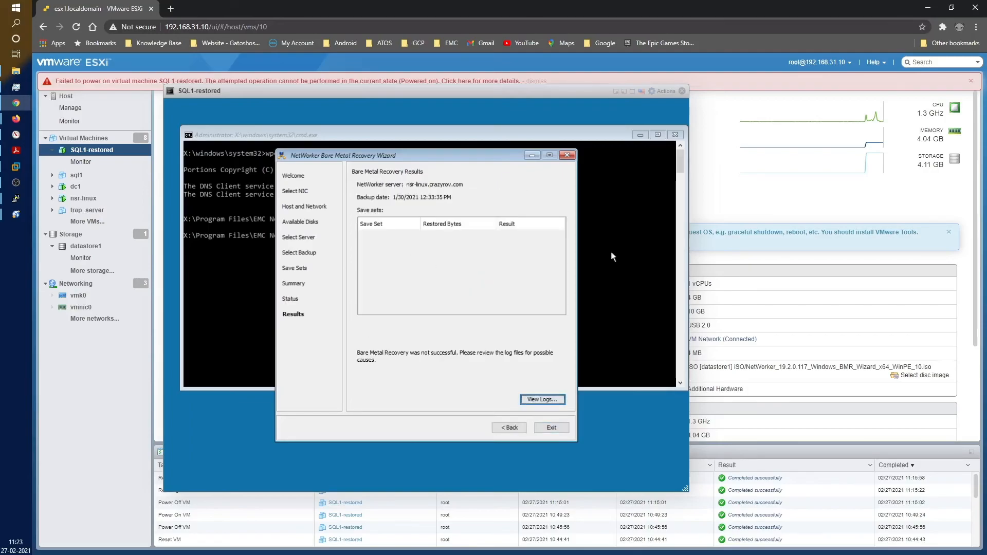
Open the ossr_director.raw log from the recovery results, listing all file types to find it.
click(538, 400)
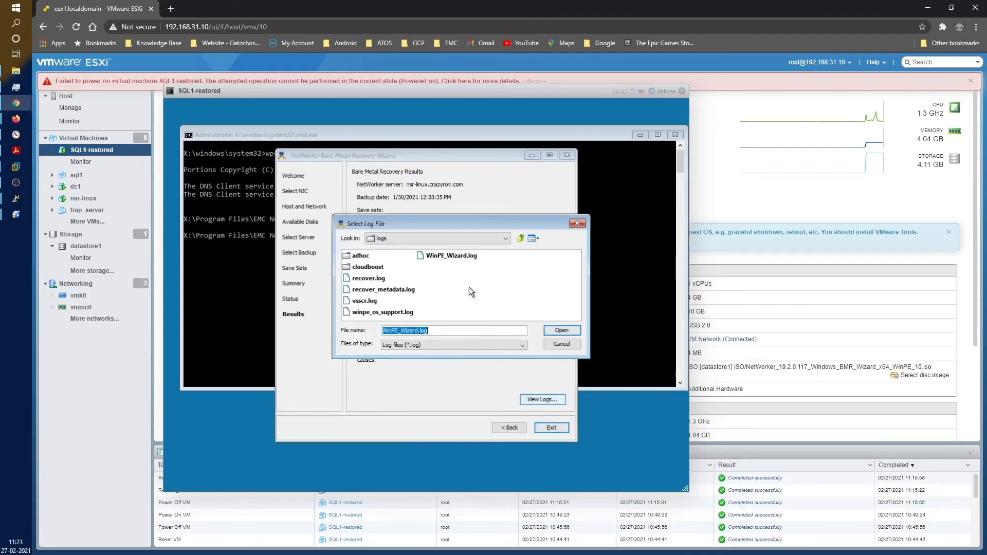
click(446, 344)
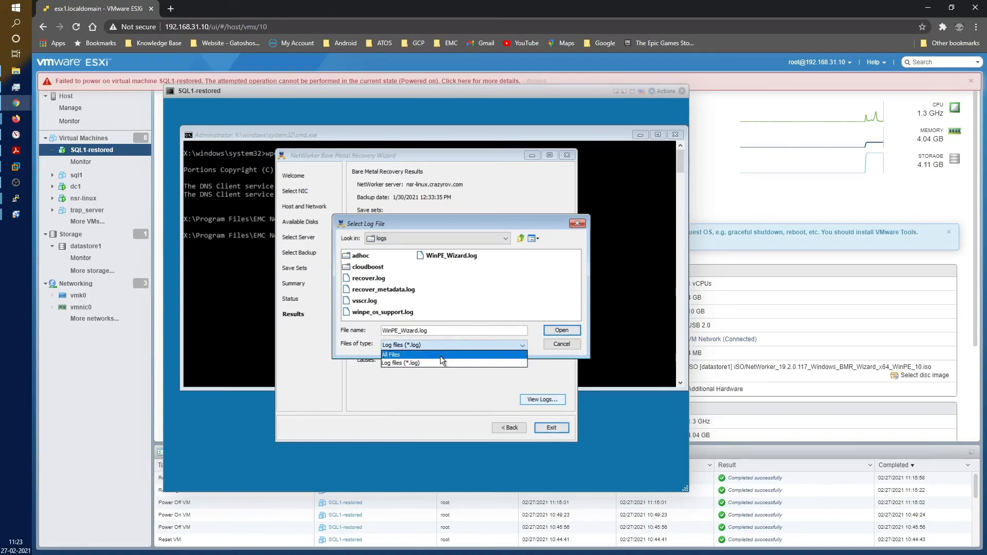
click(441, 355)
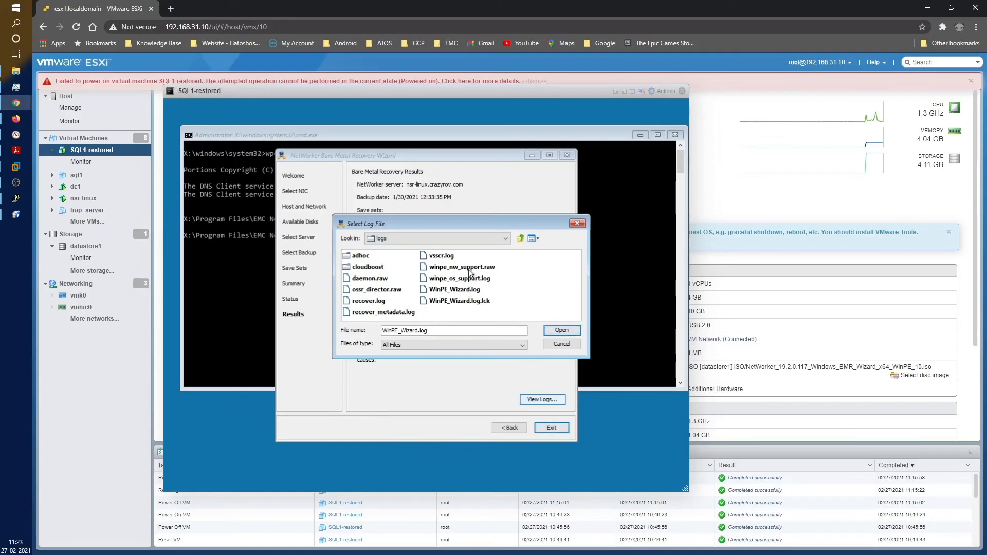
click(371, 289)
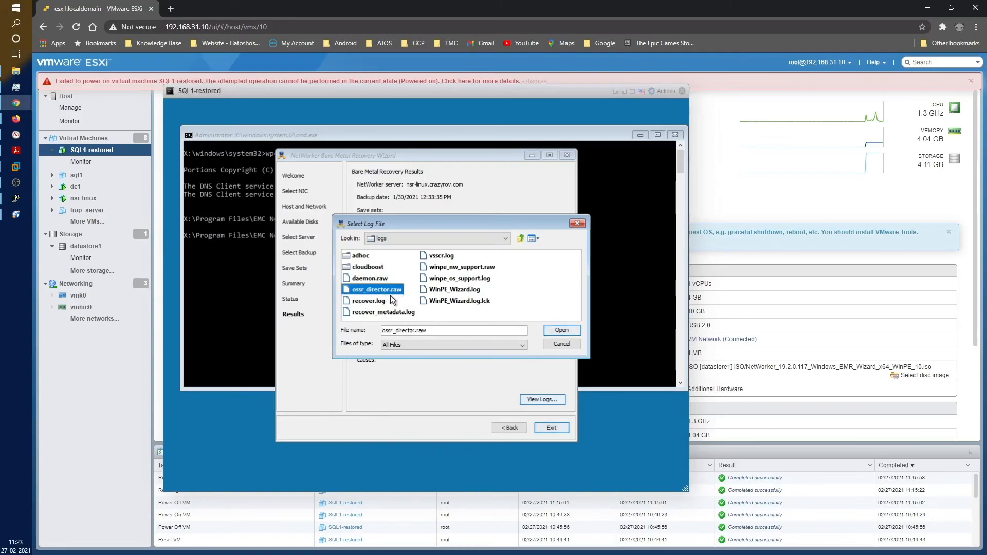
click(562, 331)
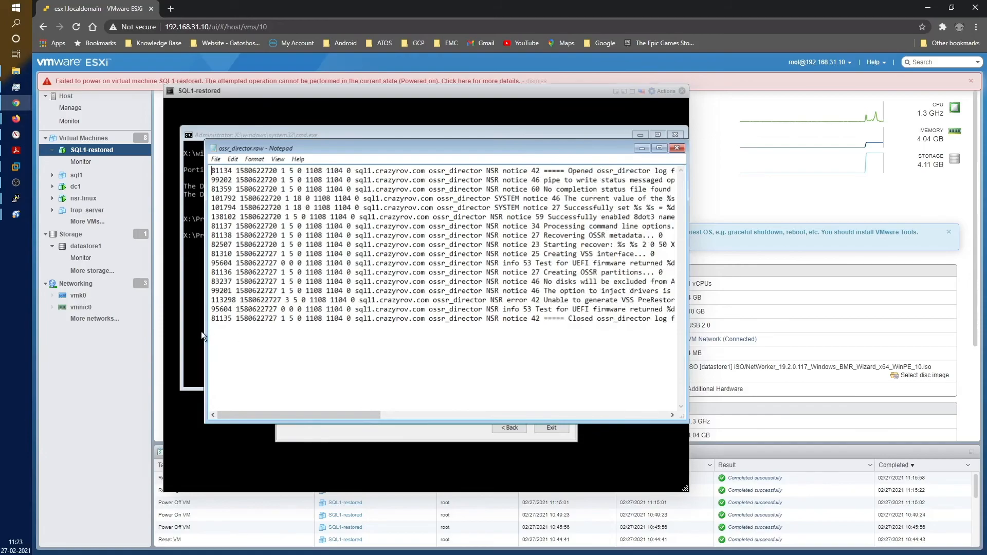
Examine the ossr_director.raw entries from metadata recovery to partition creation, including the full VSS PreRestore error text, and close the log.
drag(204, 333, 166, 341)
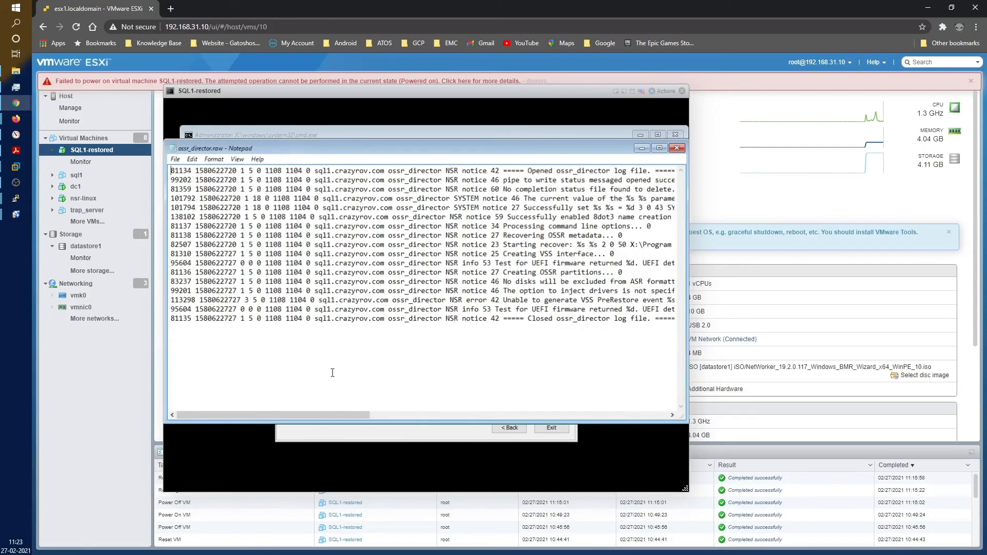
drag(355, 417, 424, 414)
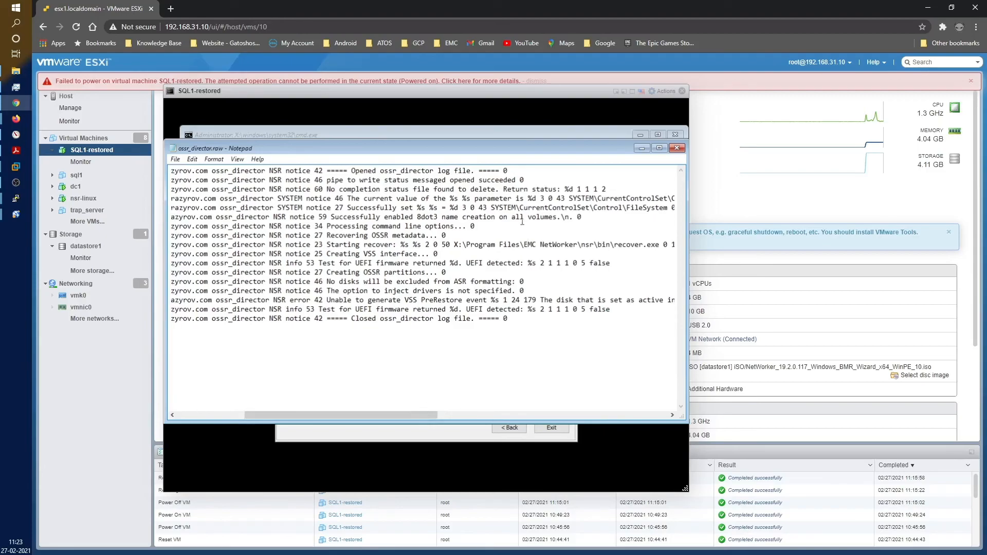
drag(365, 211, 404, 215)
drag(348, 238, 425, 236)
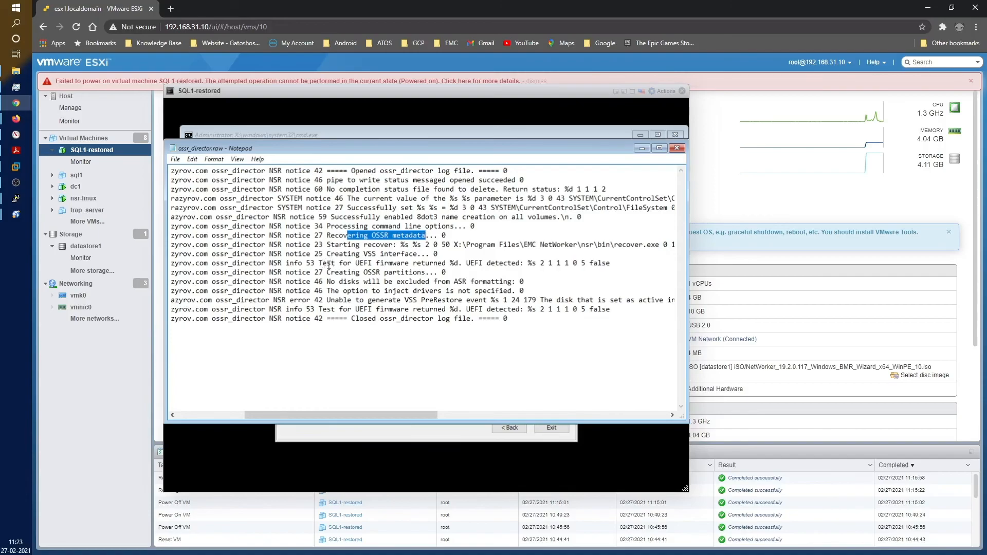
drag(327, 264, 349, 264)
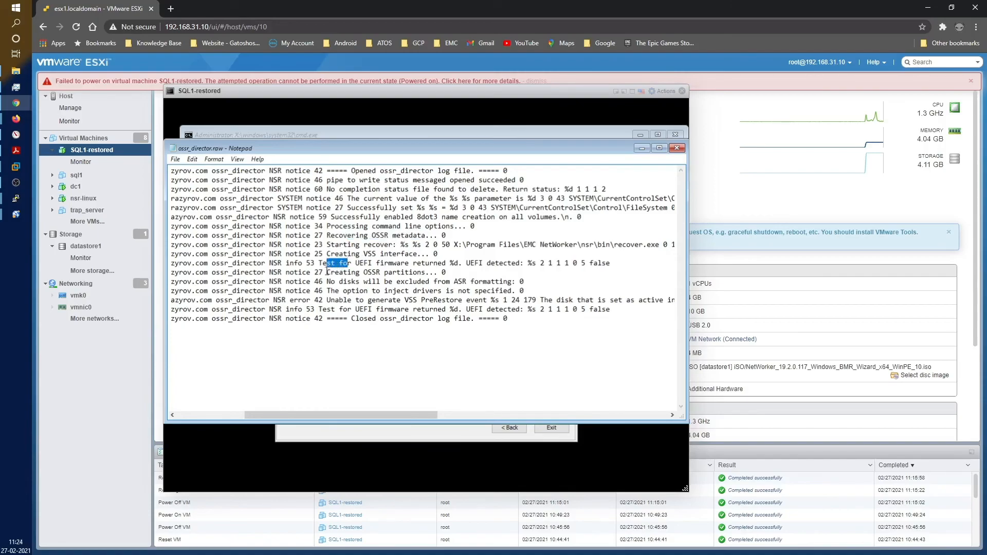
drag(327, 272, 389, 270)
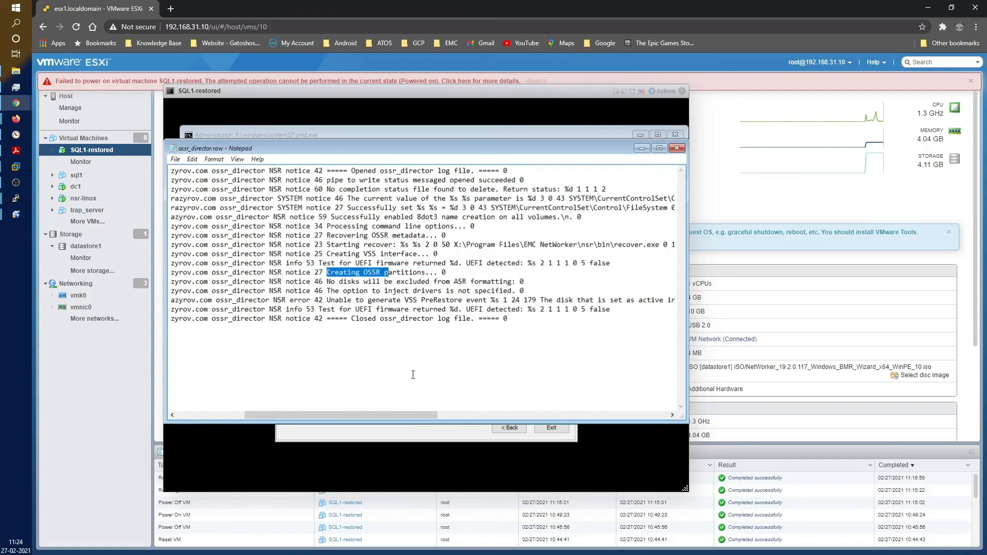
drag(405, 412, 442, 413)
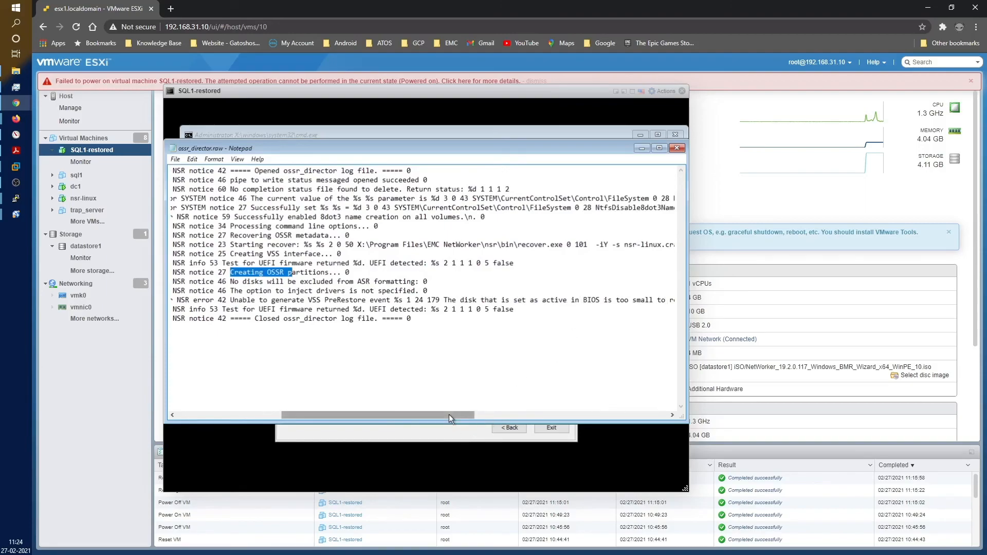
drag(449, 415, 593, 403)
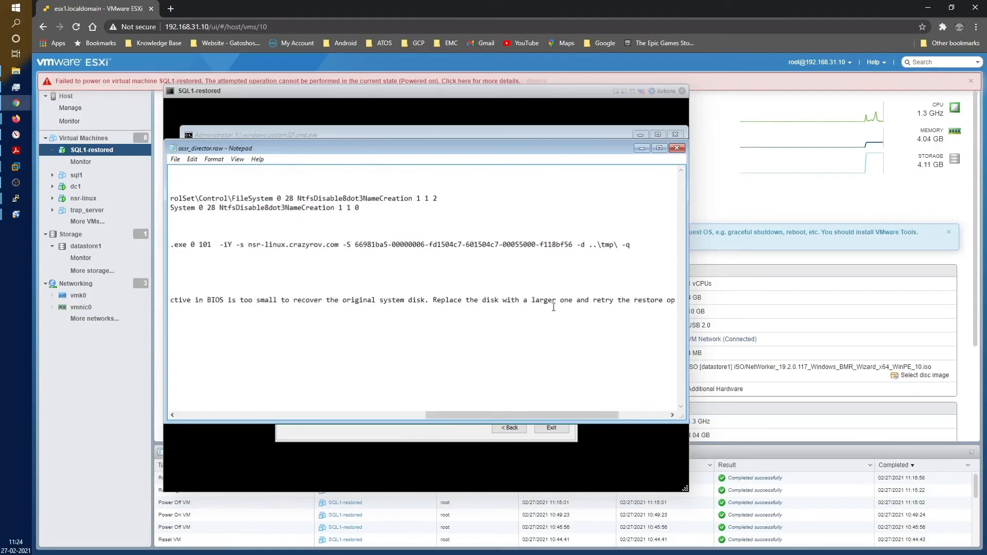
drag(547, 416, 376, 426)
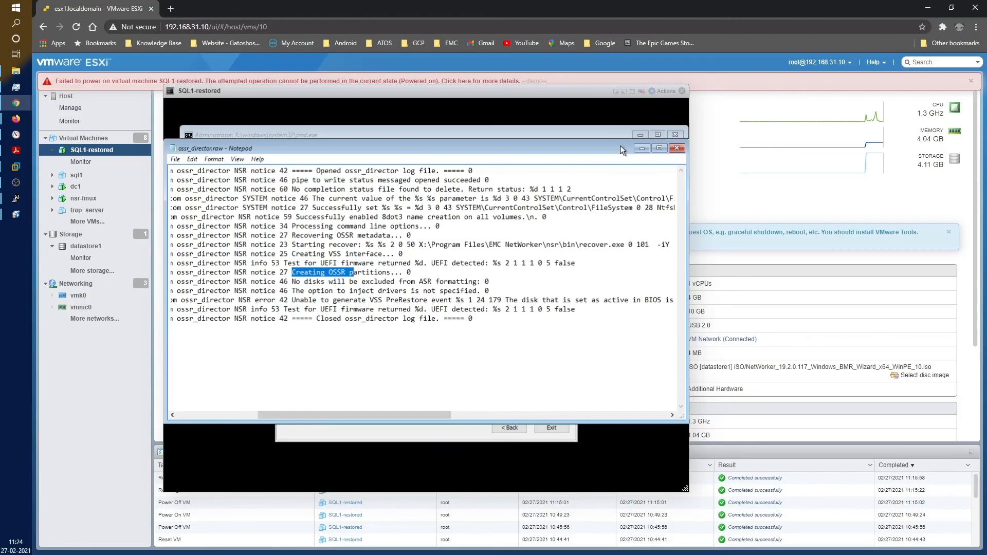
drag(286, 263, 324, 327)
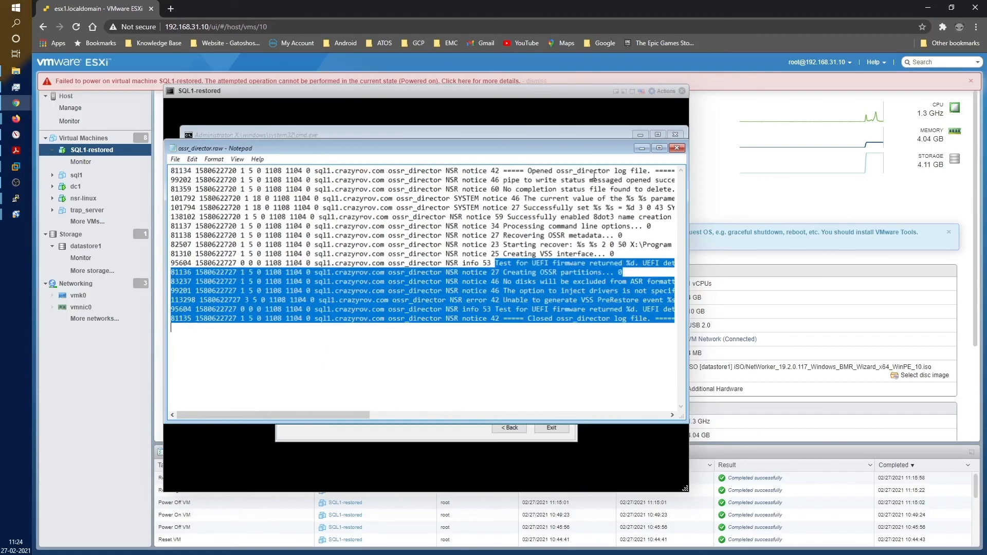
drag(593, 144, 574, 145)
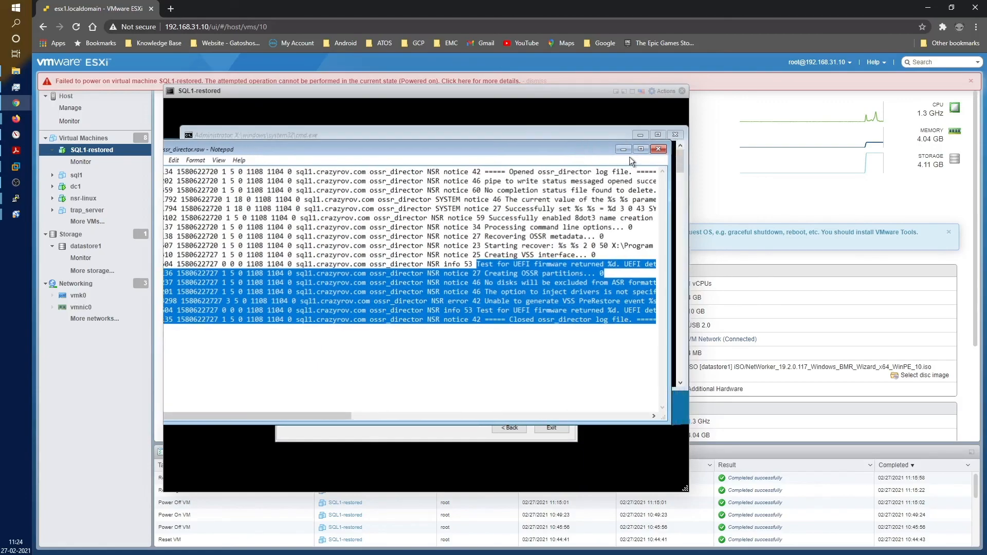
click(658, 149)
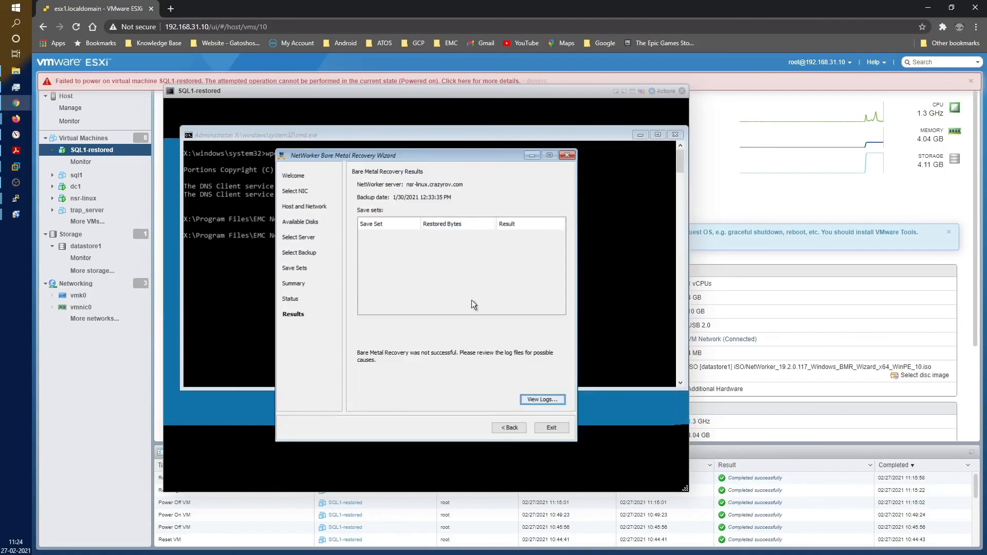
Reopen the recovery log selection and list all file types in the logs folder.
click(538, 400)
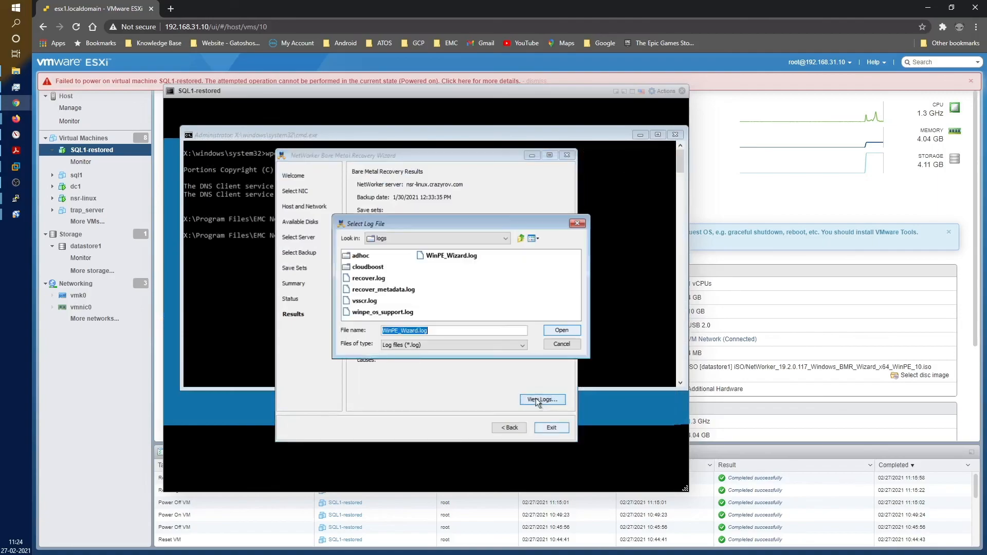
click(475, 346)
click(471, 356)
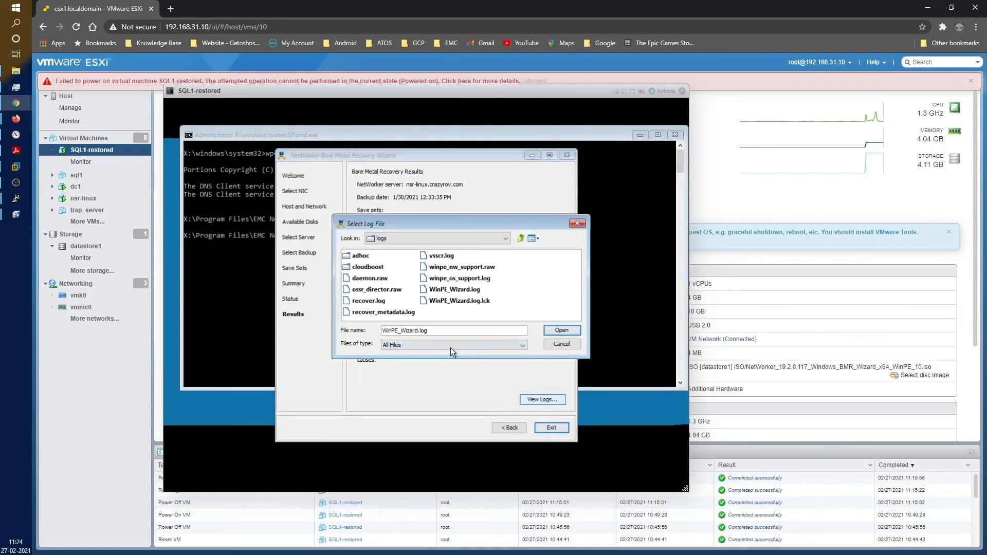